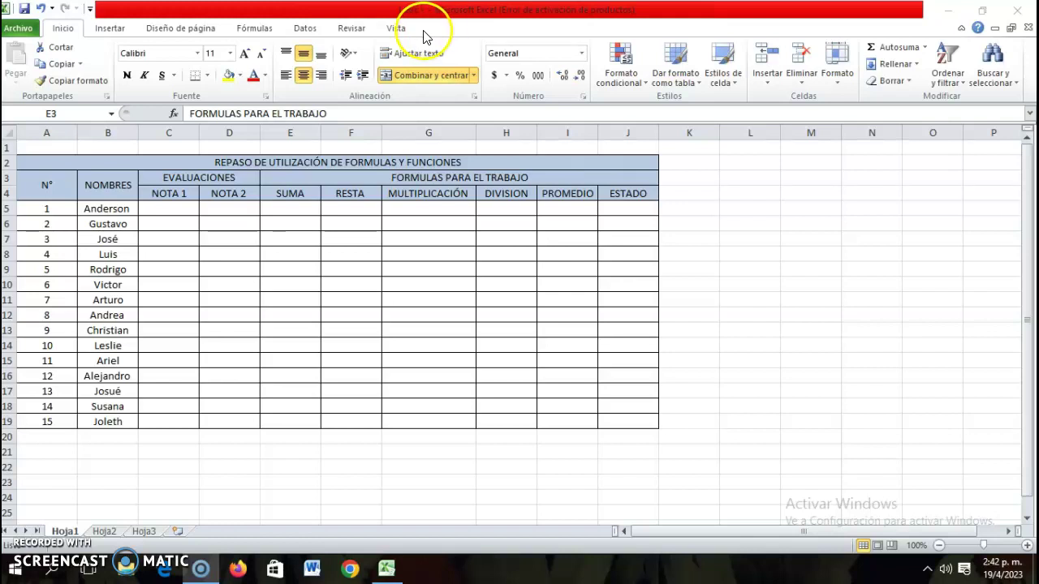
Enable the Programador tab in the ribbon customization options.
{"action": "left_click", "coordinate": [14, 31]}
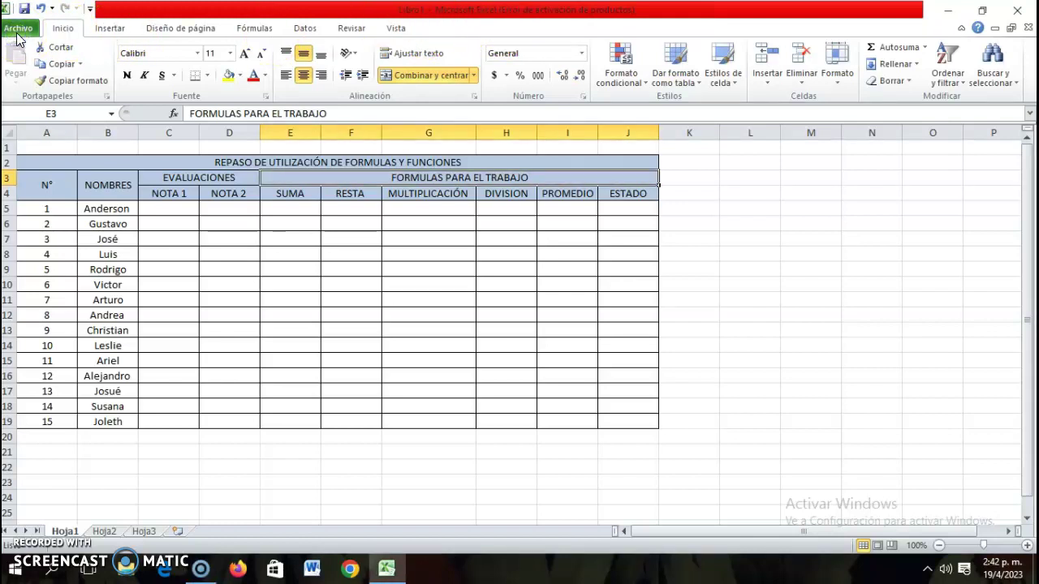
{"action": "left_click", "coordinate": [18, 29]}
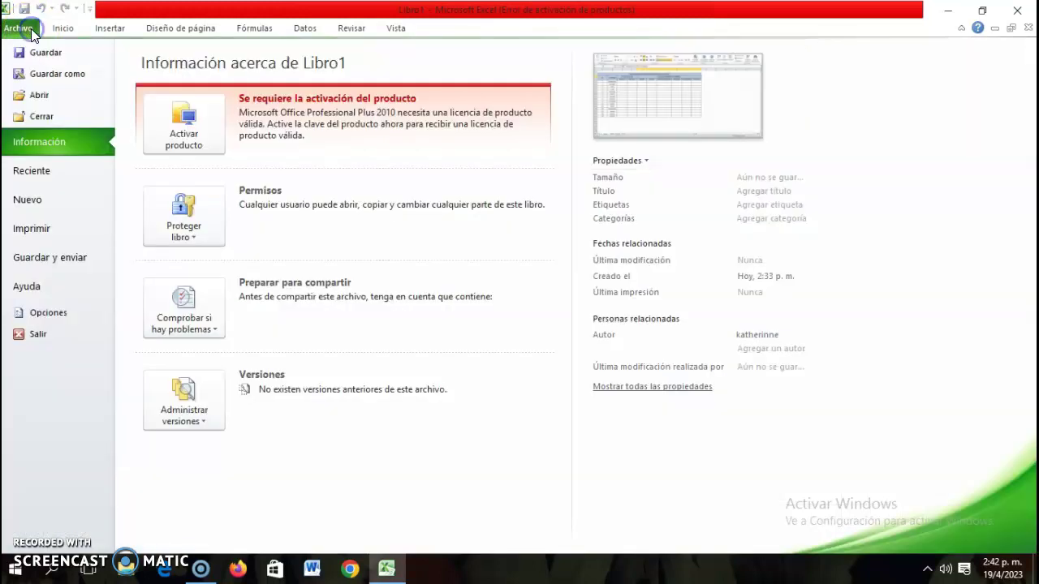
{"action": "left_click", "coordinate": [79, 311]}
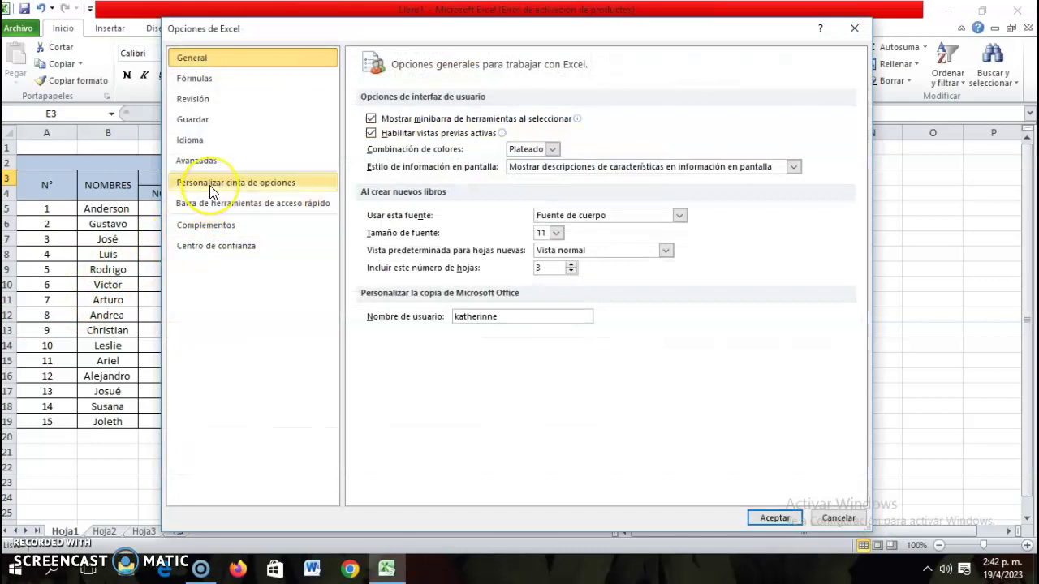
{"action": "left_click", "coordinate": [211, 188]}
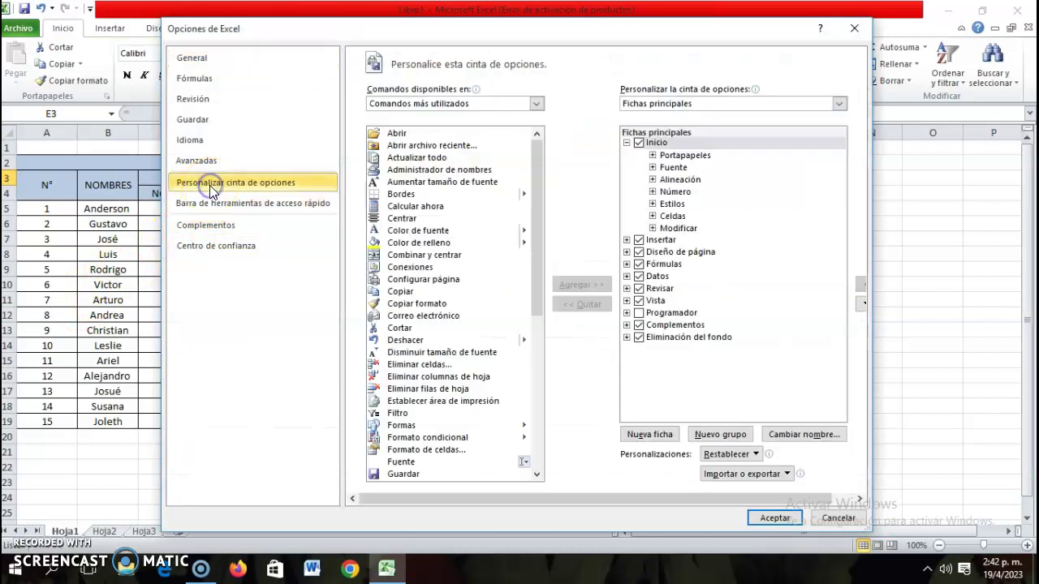
{"action": "left_click", "coordinate": [640, 315]}
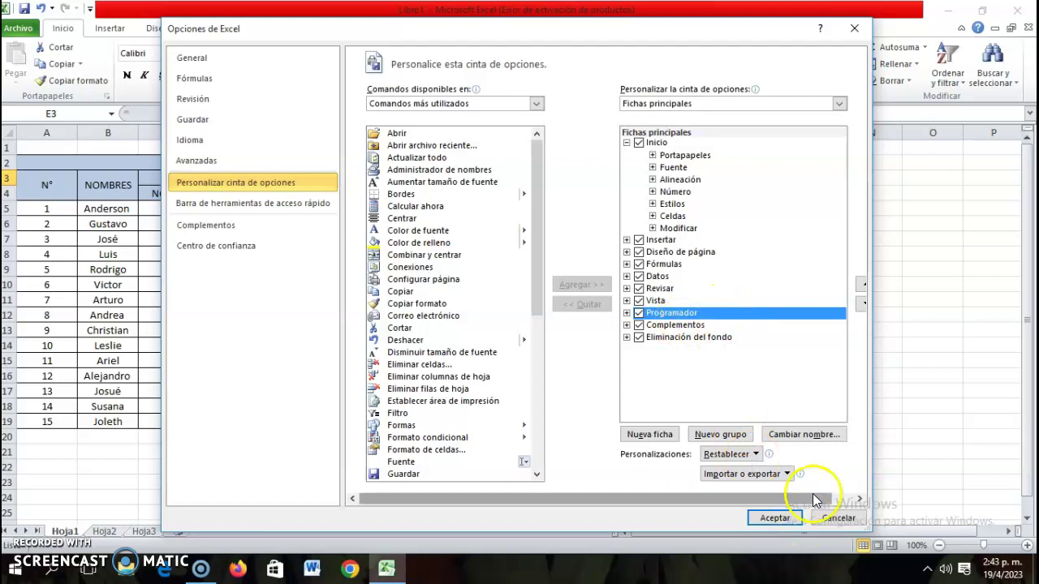
{"action": "left_click", "coordinate": [775, 518]}
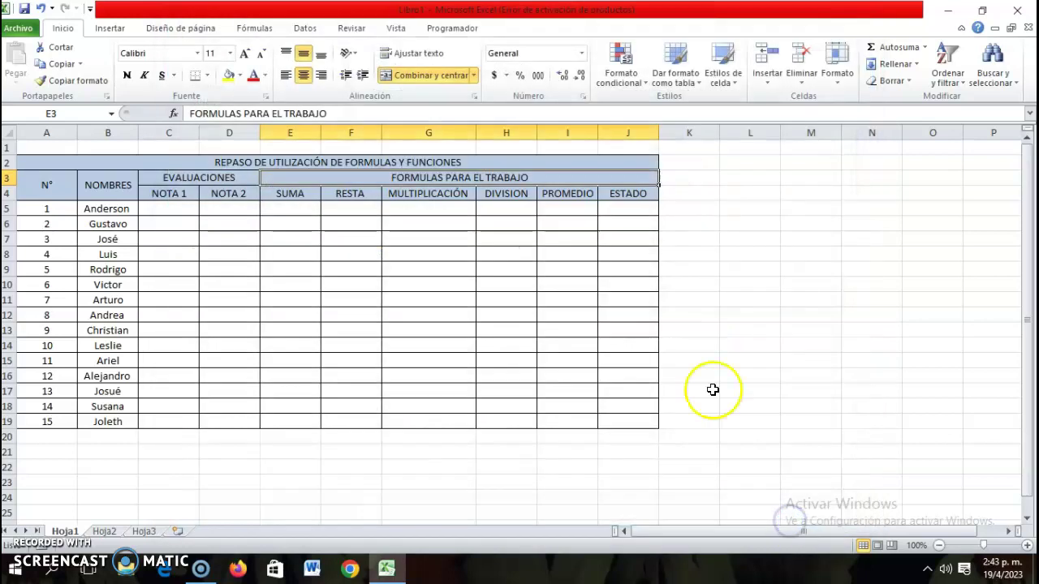
Start recording a macro named NUMEROS stored in this workbook, and begin a formula in cell C5.
{"action": "left_click", "coordinate": [458, 32]}
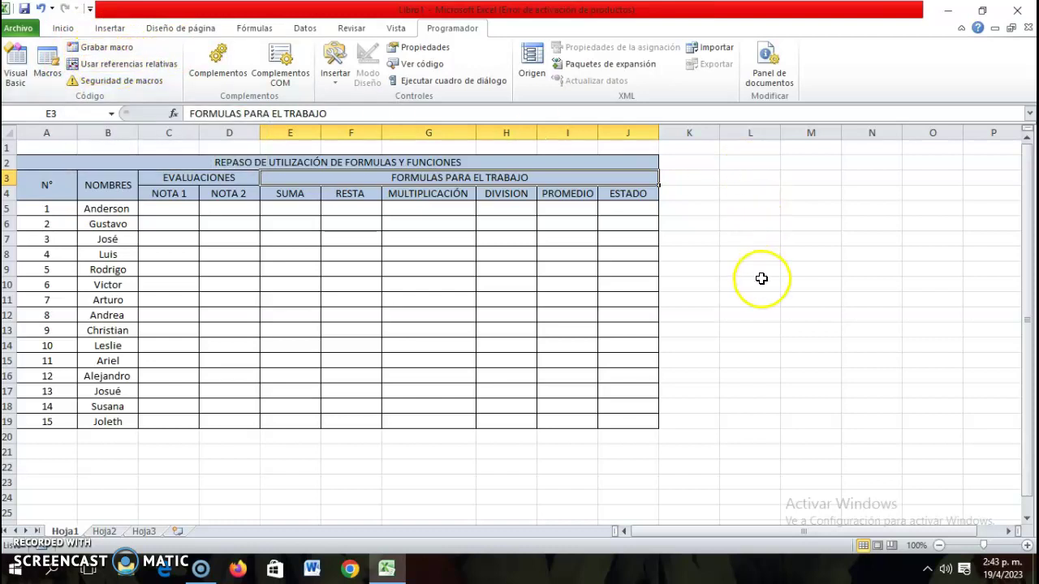
{"action": "left_click", "coordinate": [172, 209]}
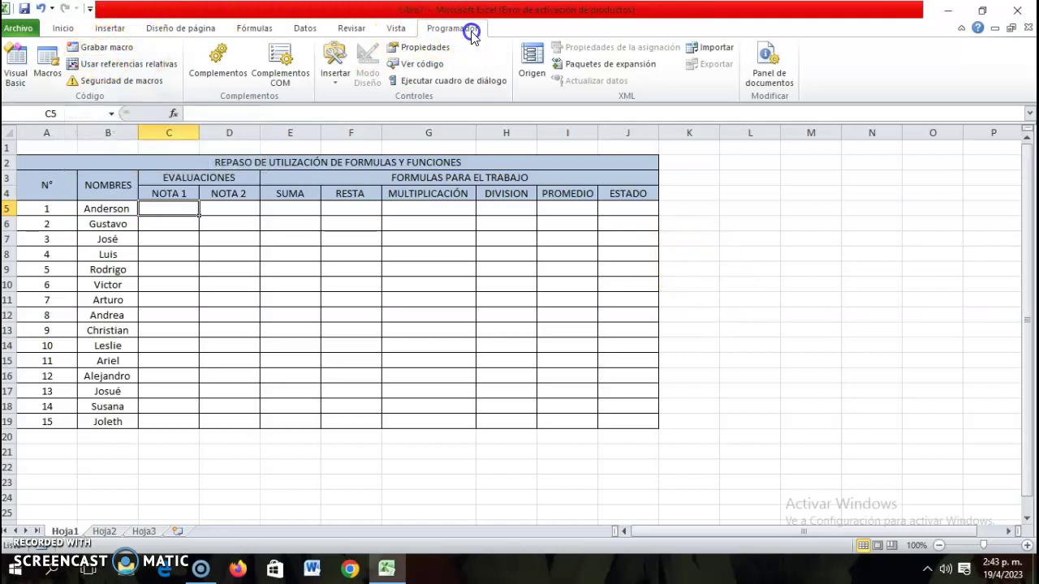
{"action": "left_click", "coordinate": [106, 47]}
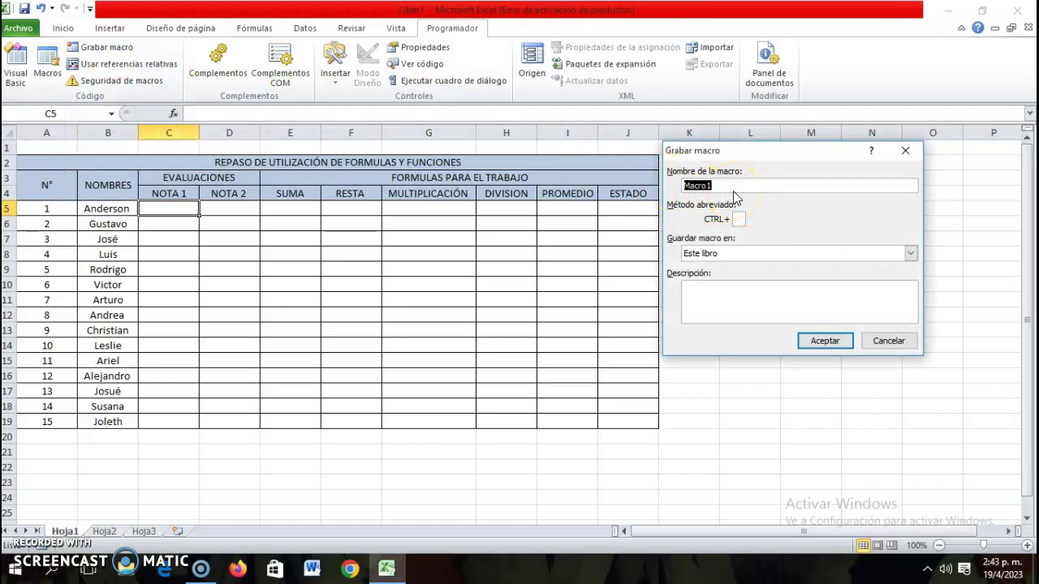
{"action": "type", "text": "NUMEROS"}
{"action": "left_click", "coordinate": [819, 341]}
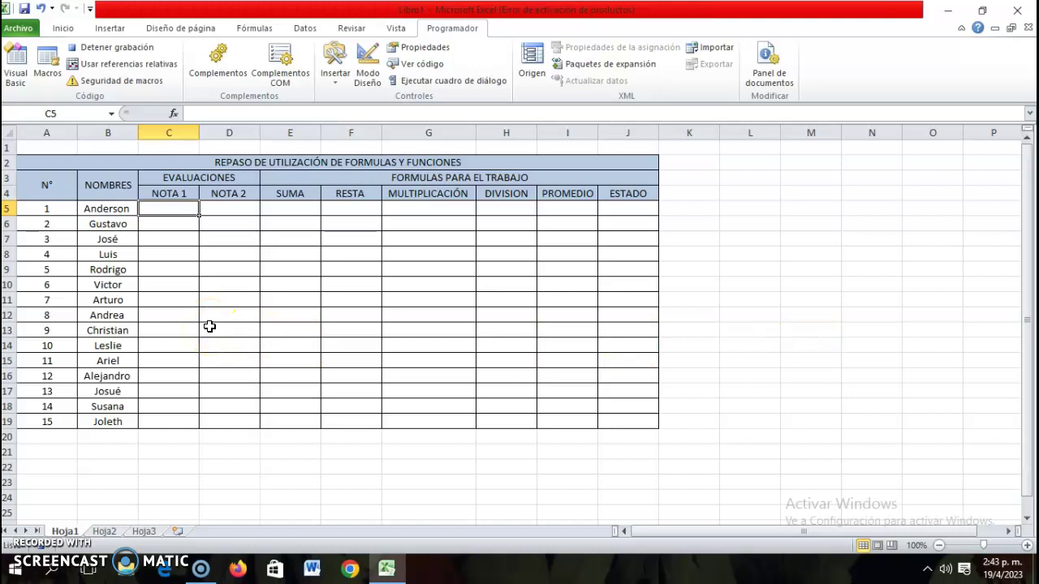
{"action": "left_click", "coordinate": [209, 301]}
{"action": "left_click", "coordinate": [175, 210]}
{"action": "type", "text": "="}
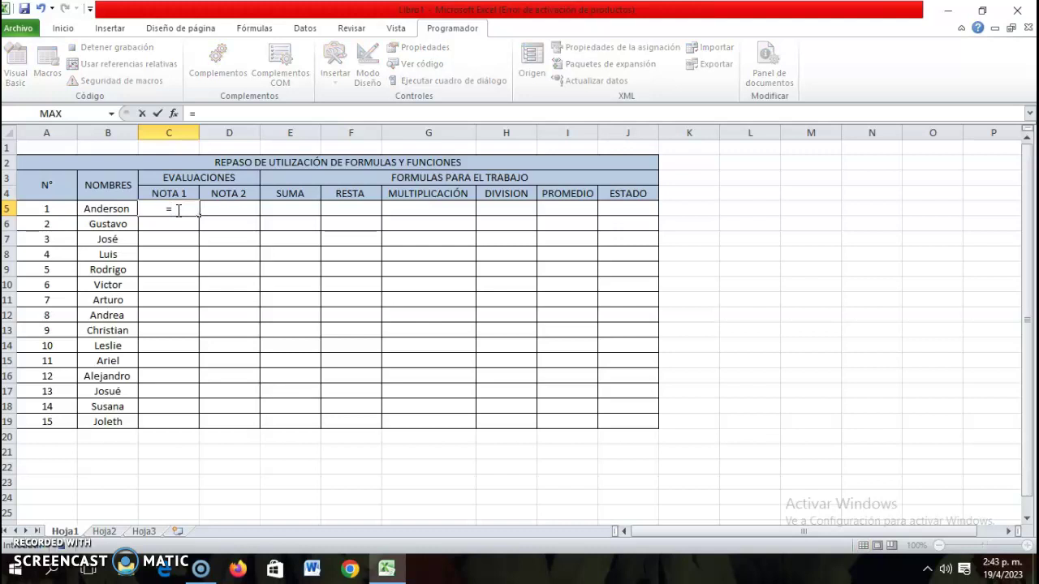
{"action": "type", "text": "NUMEROS"}
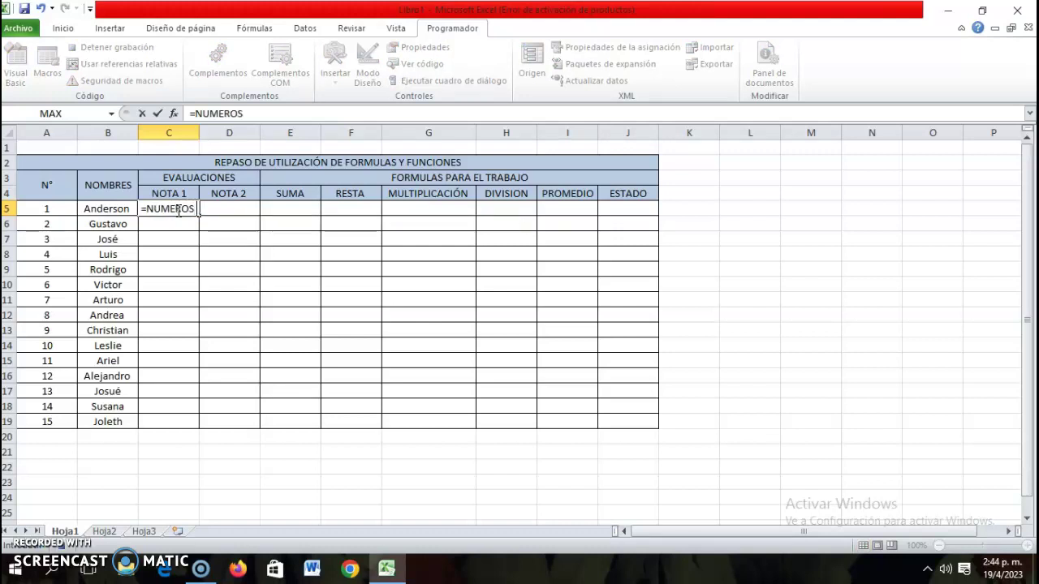
{"action": "type", "text": " ALEATO"}
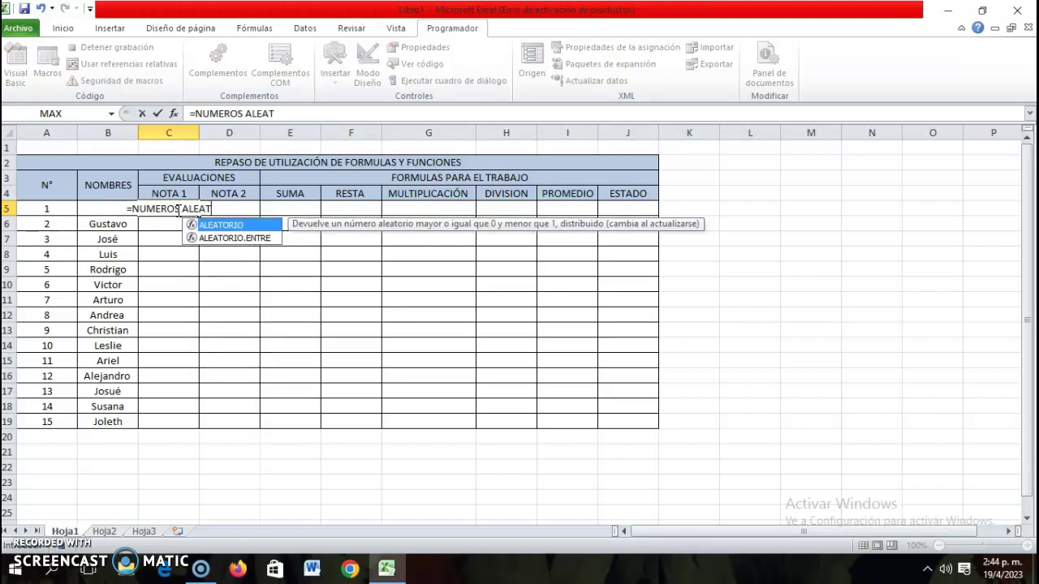
{"action": "key", "text": "BackSpace"}
{"action": "key", "text": "BackSpace"}
{"action": "key", "text": "BackSpace"}
{"action": "key", "text": "BackSpace"}
{"action": "key", "text": "BackSpace"}
{"action": "key", "text": "BackSpace"}
{"action": "key", "text": "BackSpace"}
{"action": "key", "text": "BackSpace"}
{"action": "key", "text": "BackSpace"}
{"action": "key", "text": "BackSpace"}
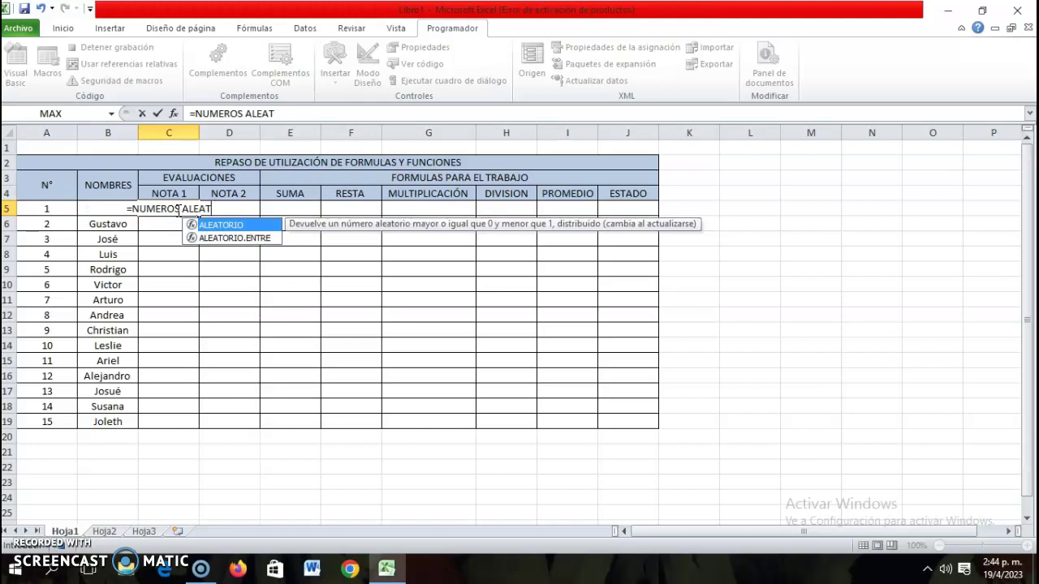
{"action": "key", "text": "BackSpace"}
{"action": "key", "text": "BackSpace"}
{"action": "key", "text": "BackSpace"}
{"action": "key", "text": "BackSpace"}
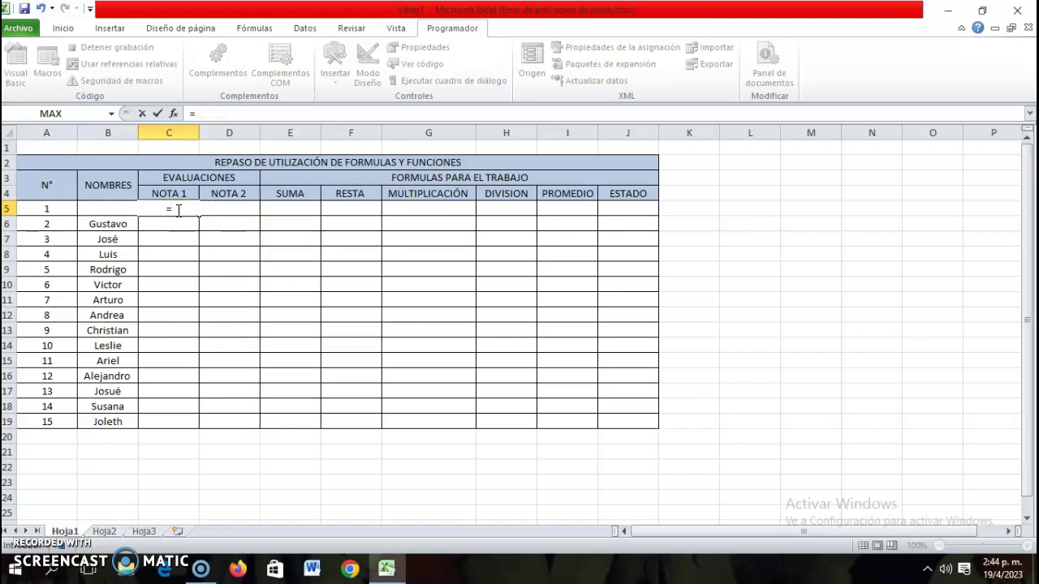
Complete the formula in C5 as =ALEATORIO.ENTRE(1;10).
{"action": "type", "text": "ALEATORIO.ENTRE"}
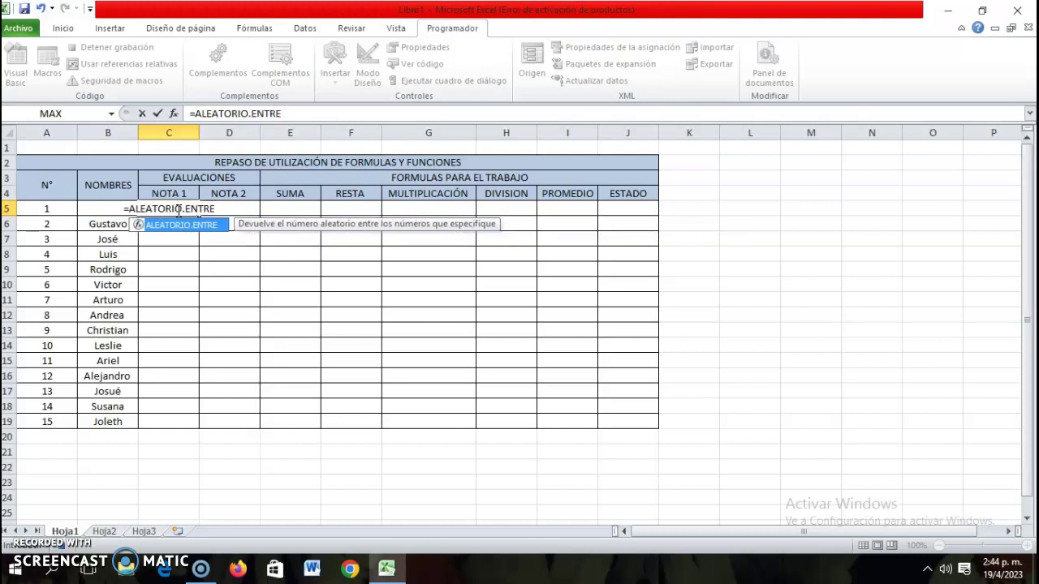
{"action": "type", "text": "("}
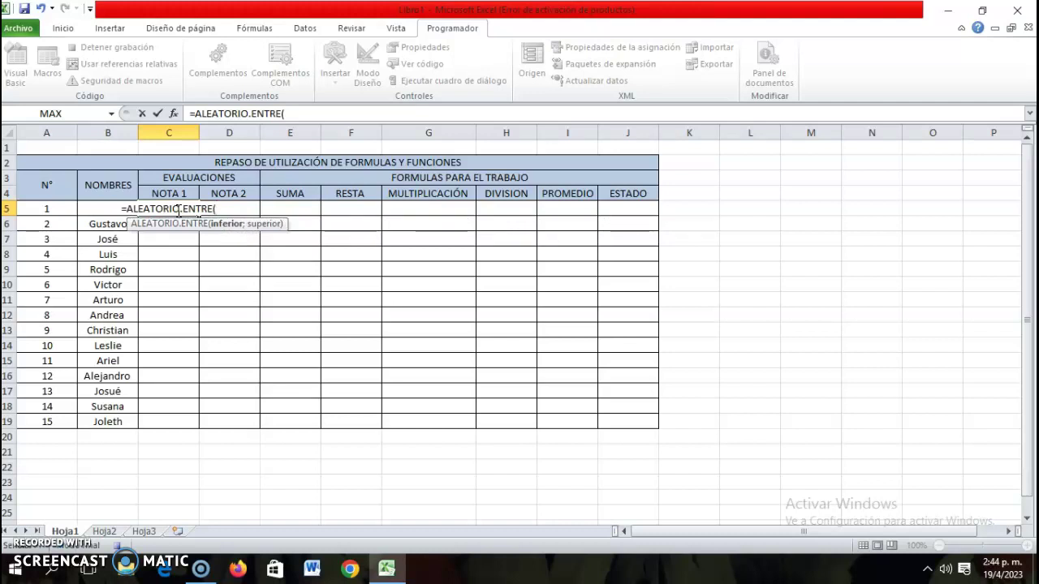
{"action": "type", "text": "1;10"}
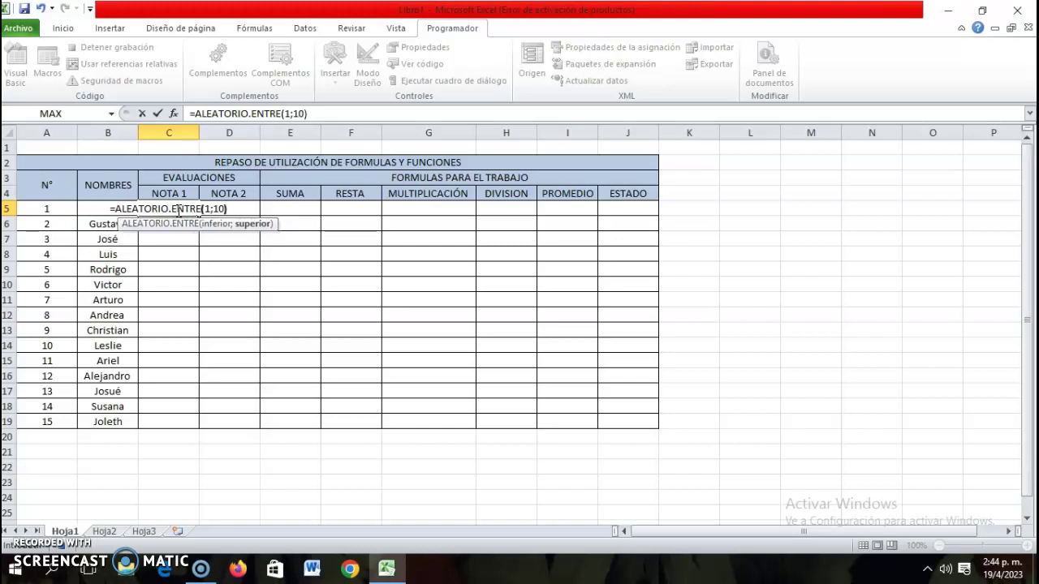
{"action": "type", "text": ")"}
{"action": "key", "text": "Return"}
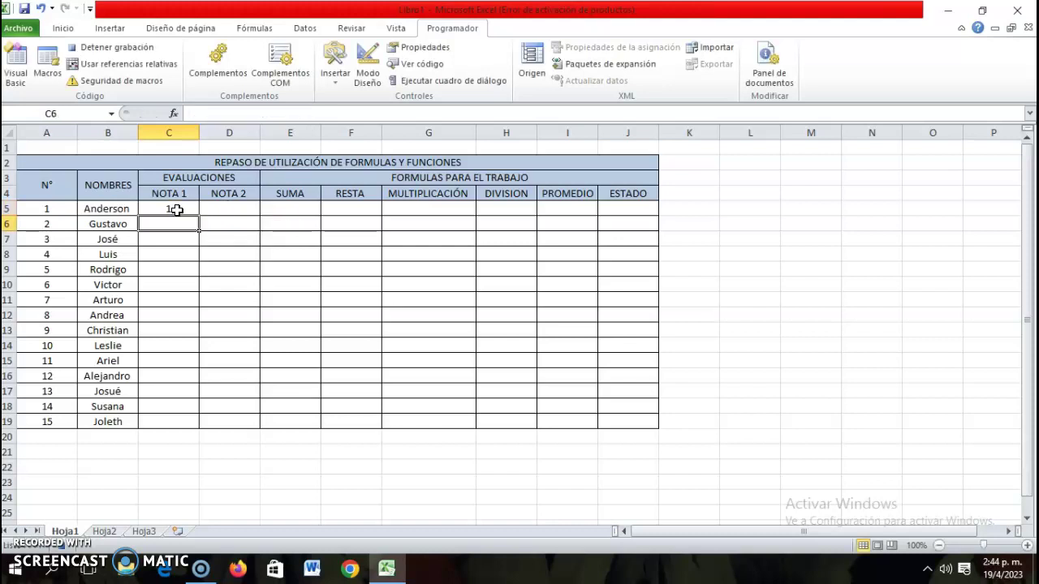
Fill the random-number formula from C5 across NOTA 1 and NOTA 2 through D19, and stop the macro recording.
{"action": "left_click", "coordinate": [171, 209]}
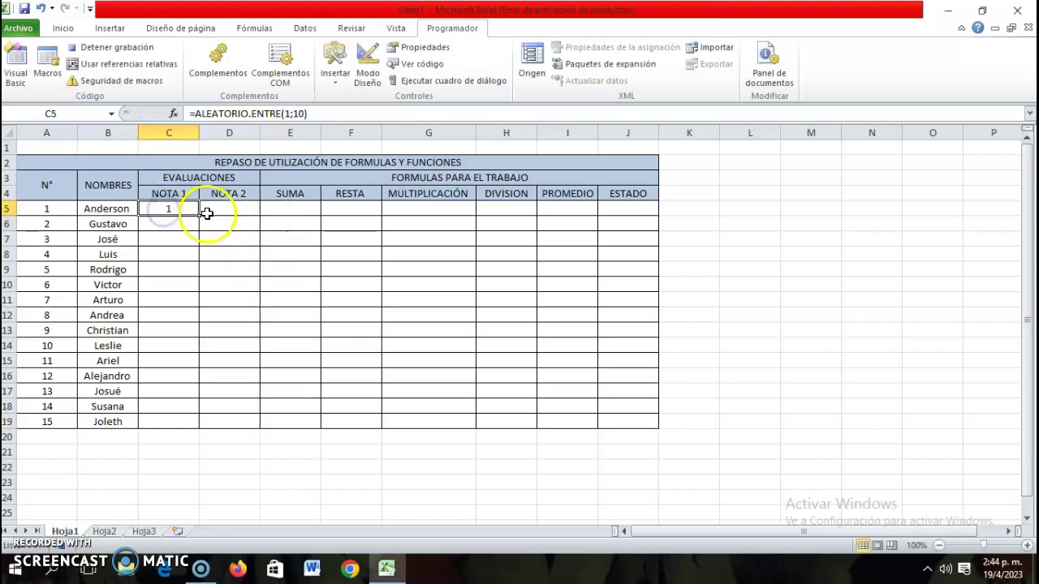
{"action": "left_click_drag", "start_coordinate": [199, 216], "coordinate": [258, 430]}
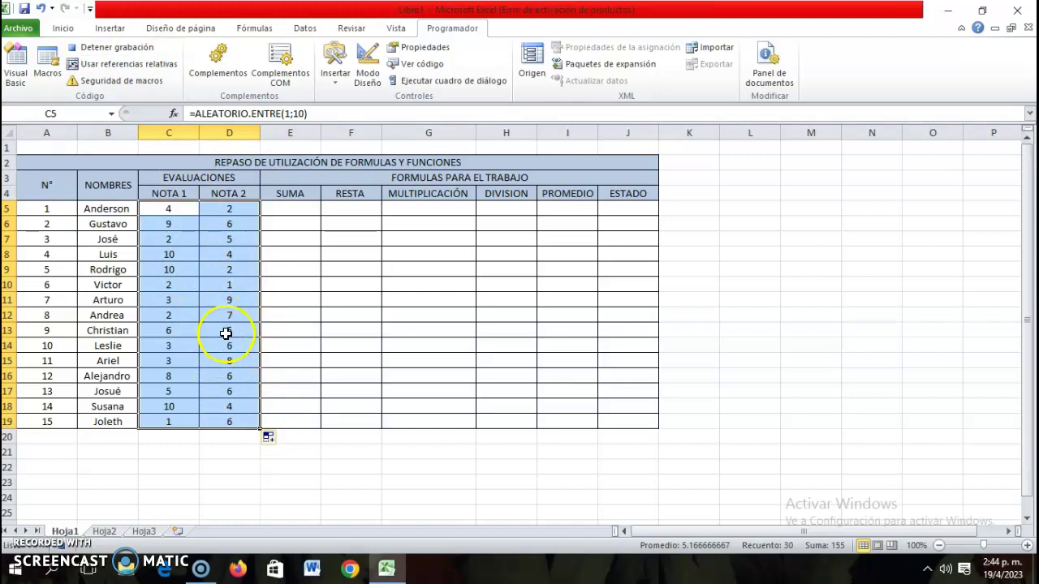
{"action": "left_click", "coordinate": [116, 52]}
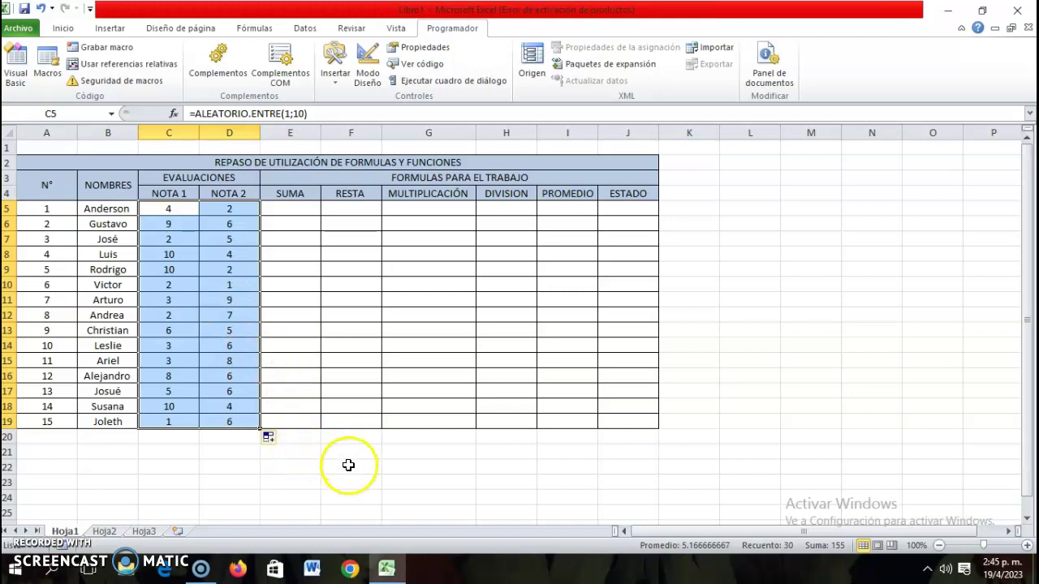
Insert a form-control button beside the table over cells L2:M3 and assign the NUMEROS macro to it.
{"action": "left_click", "coordinate": [339, 84]}
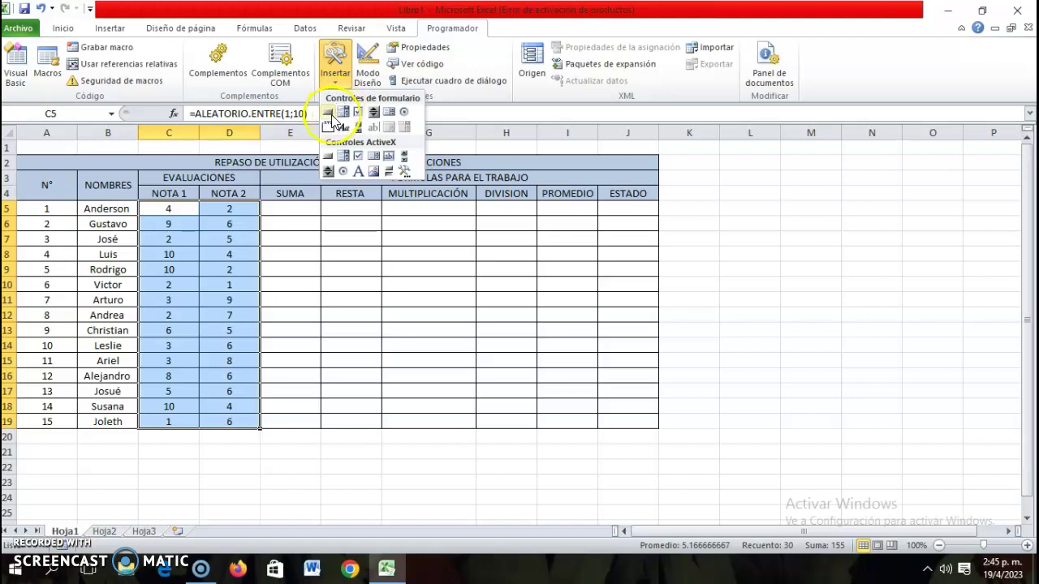
{"action": "left_click", "coordinate": [332, 119]}
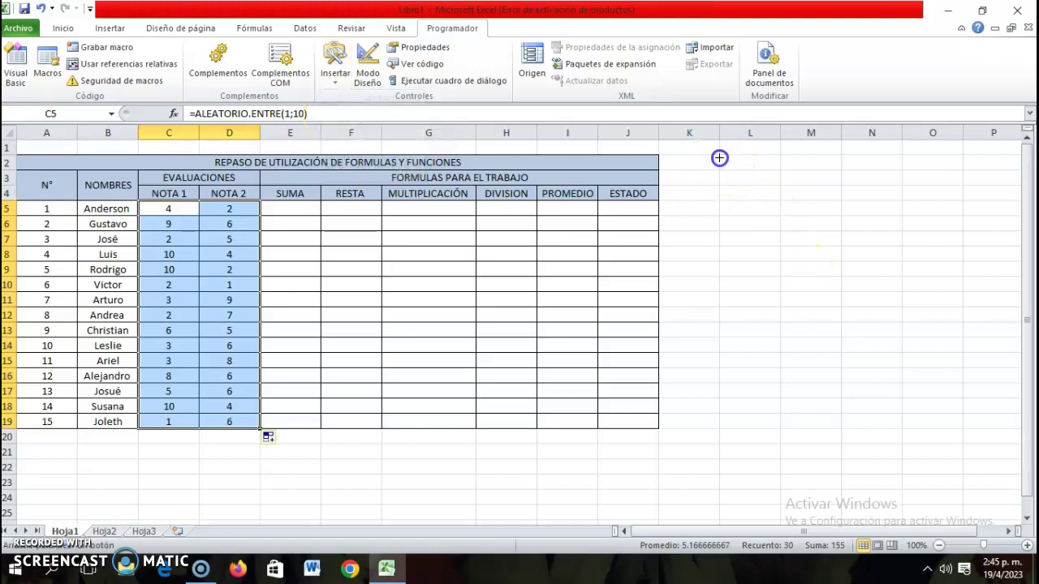
{"action": "left_click_drag", "start_coordinate": [719, 157], "coordinate": [725, 186]}
{"action": "left_click_drag", "start_coordinate": [788, 195], "coordinate": [824, 181]}
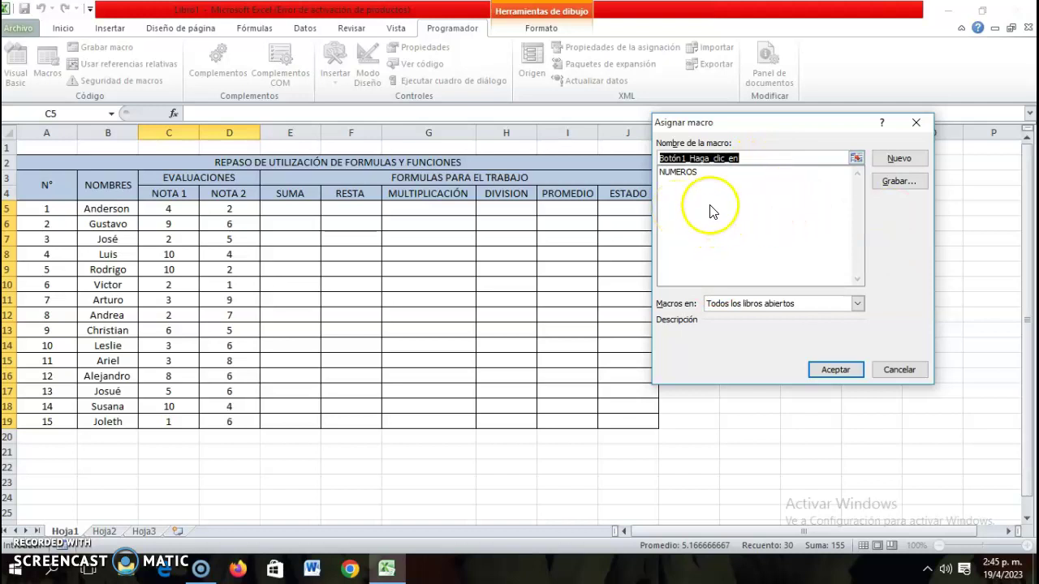
{"action": "left_click", "coordinate": [681, 172]}
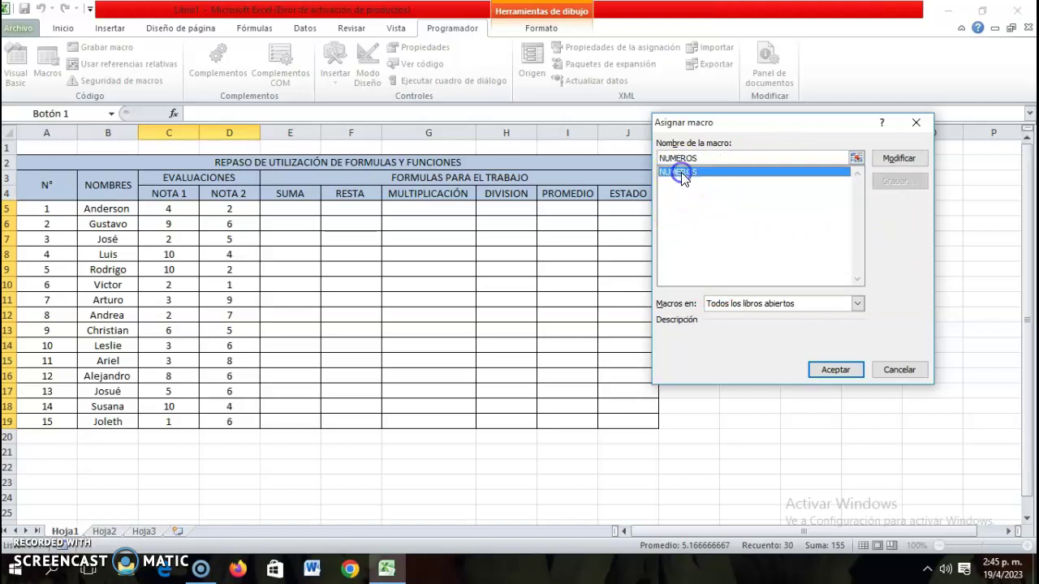
{"action": "left_click", "coordinate": [827, 371]}
Change the new button's label to NUMEROS.
{"action": "left_click", "coordinate": [778, 175]}
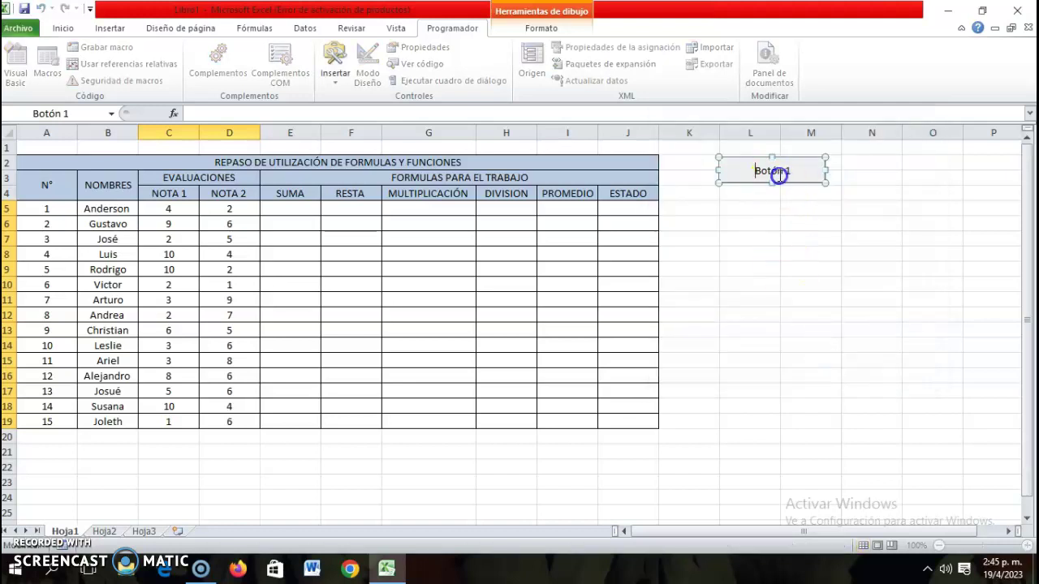
{"action": "left_click", "coordinate": [786, 171]}
{"action": "left_click", "coordinate": [811, 208]}
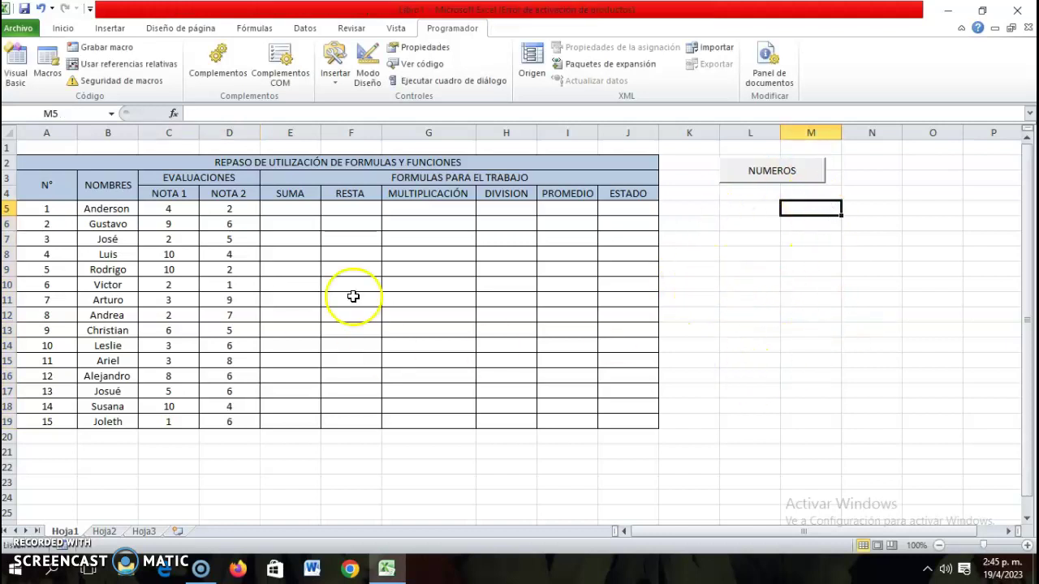
Clear the grades in C5:D18 and refill them by running the macro from the NUMEROS button with L8 selected.
{"action": "left_click_drag", "start_coordinate": [188, 210], "coordinate": [245, 406]}
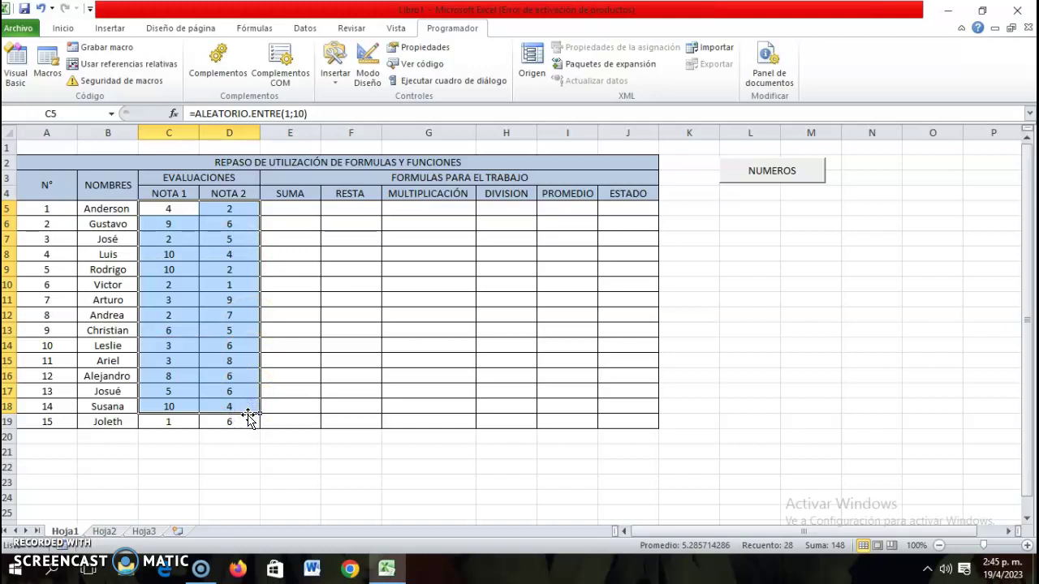
{"action": "key", "text": "Delete"}
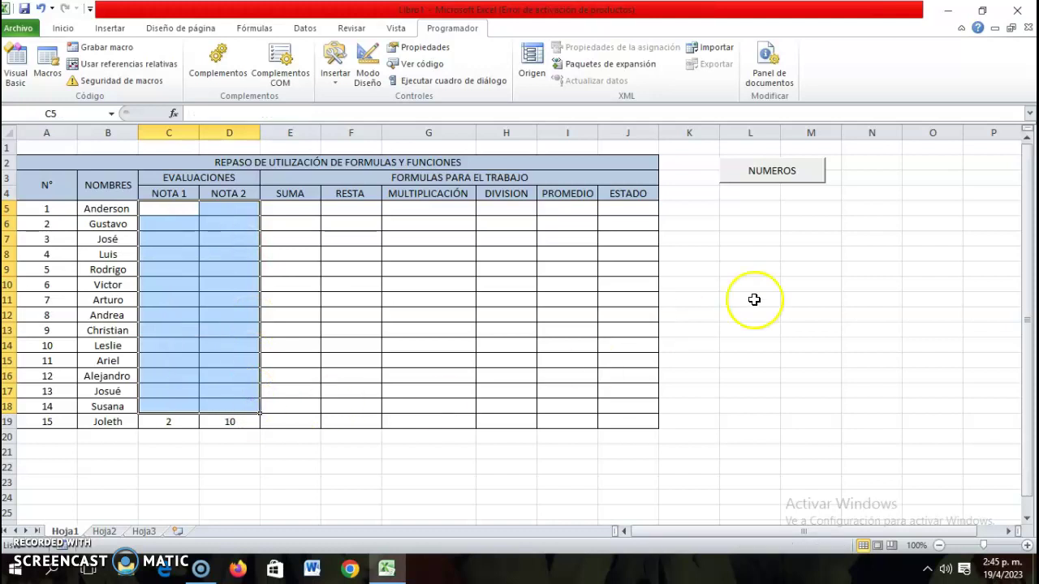
{"action": "left_click", "coordinate": [778, 254]}
{"action": "left_click", "coordinate": [767, 181]}
{"action": "left_click", "coordinate": [766, 182]}
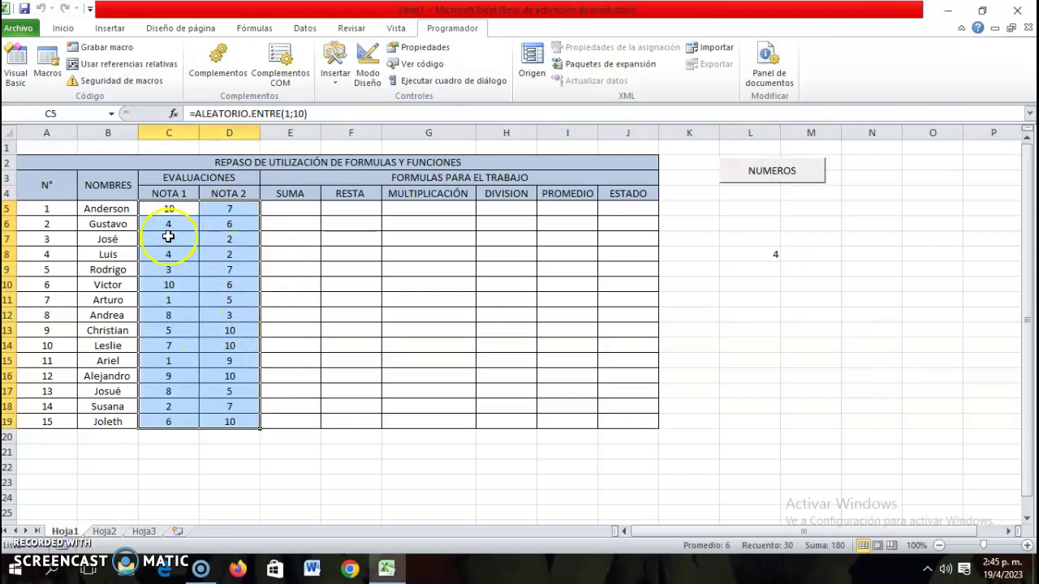
Run the NUMEROS button's macro several more times to regenerate the random grades.
{"action": "left_click", "coordinate": [787, 173]}
{"action": "left_click", "coordinate": [788, 172]}
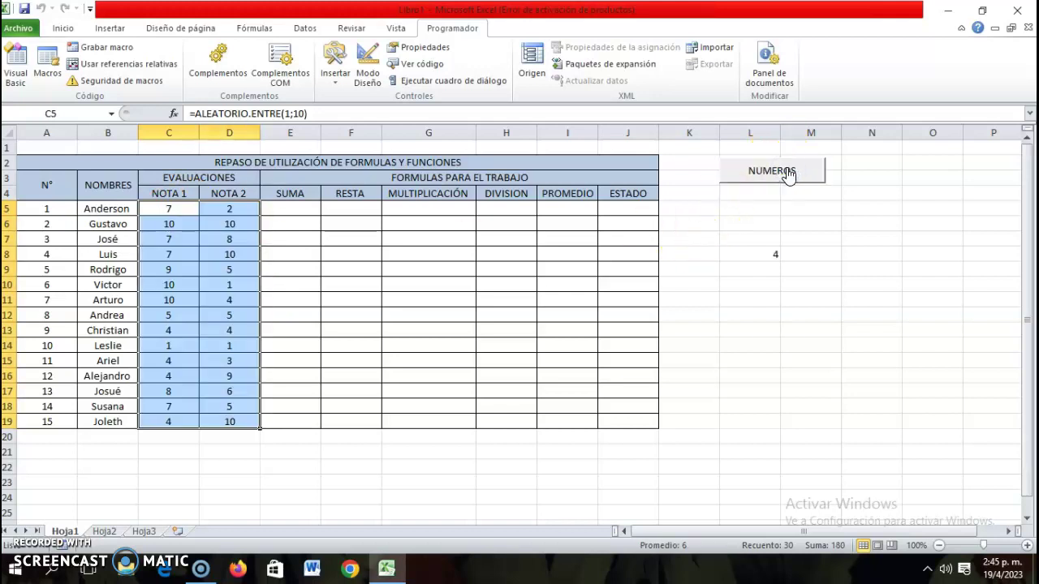
{"action": "left_click", "coordinate": [787, 173]}
{"action": "left_click", "coordinate": [788, 172]}
{"action": "left_click", "coordinate": [787, 173]}
{"action": "left_click", "coordinate": [788, 173]}
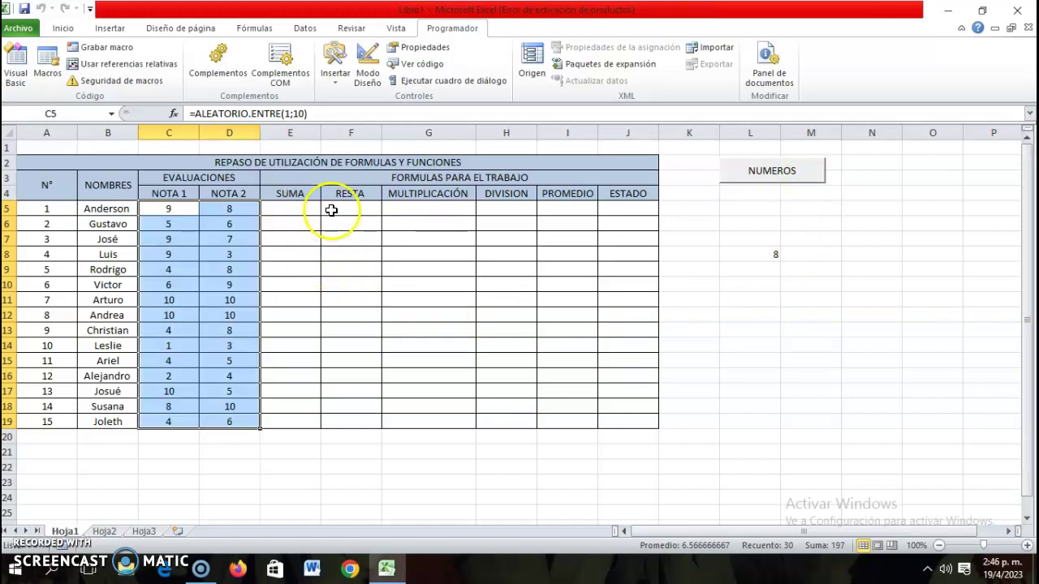
Start recording a macro named PROMEDIO in this workbook with cell I5 selected.
{"action": "left_click", "coordinate": [568, 207]}
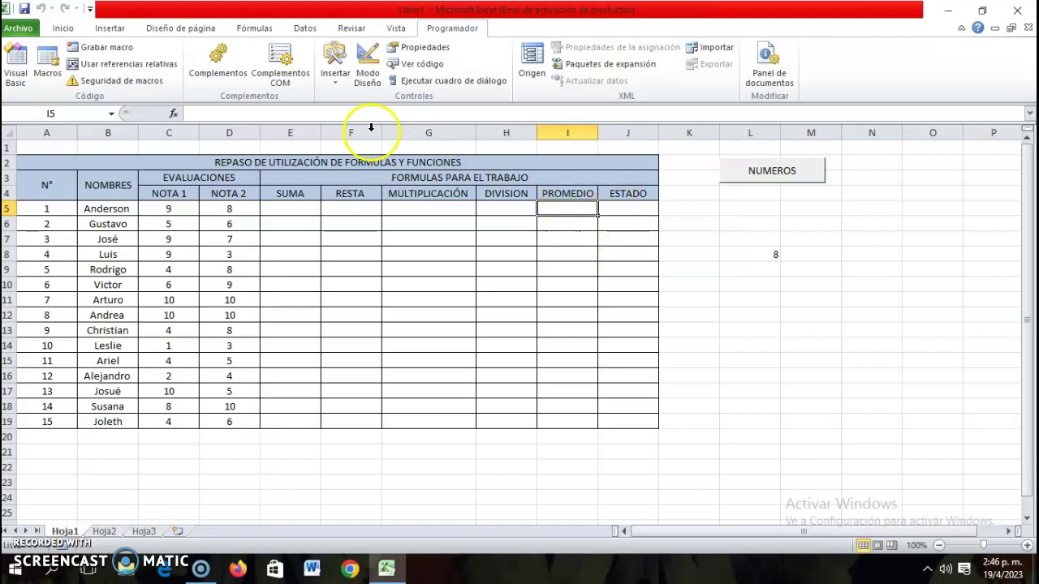
{"action": "left_click", "coordinate": [104, 49]}
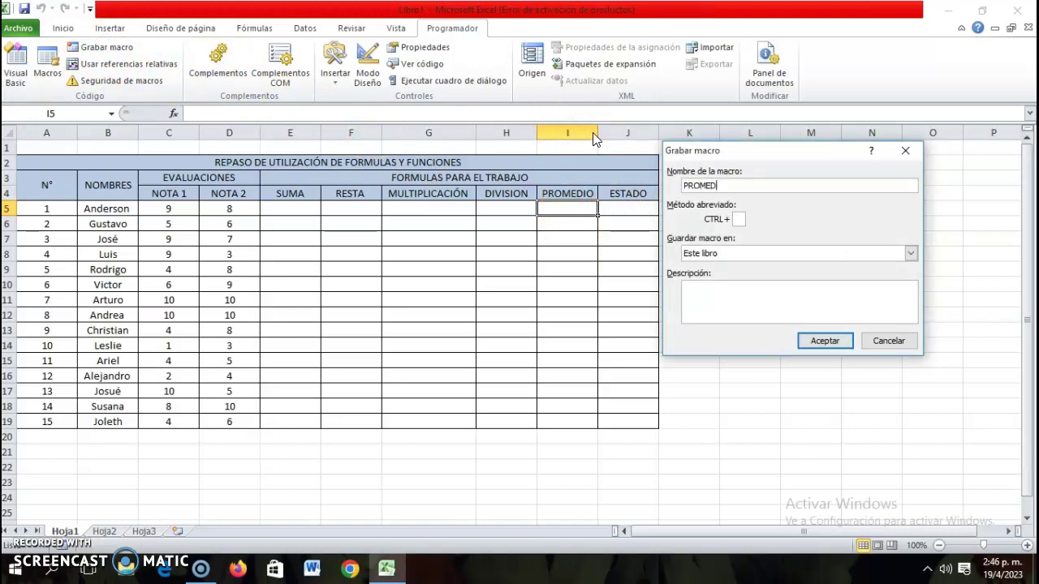
{"action": "left_click", "coordinate": [824, 341]}
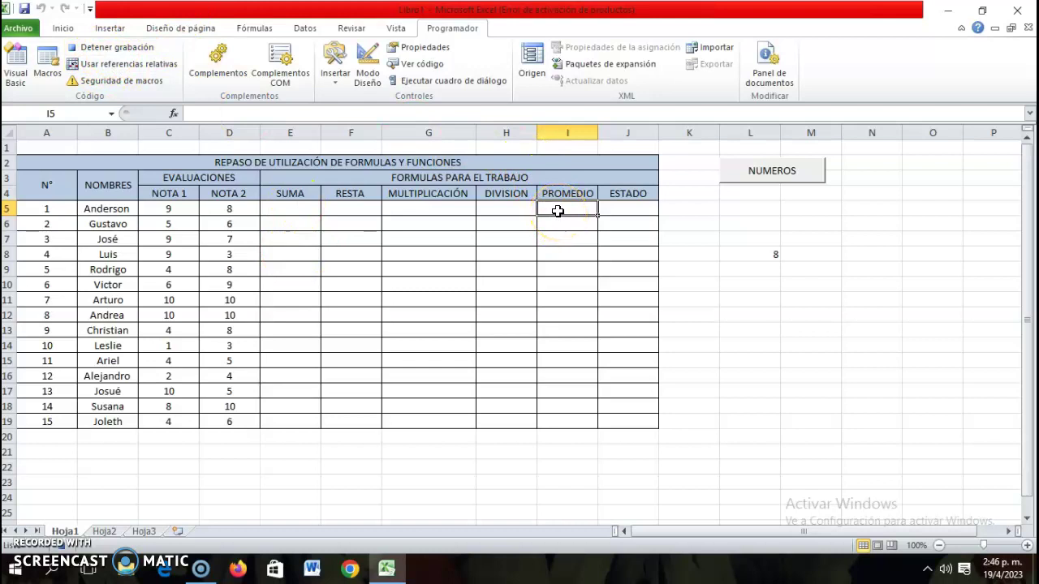
Enter the formula =PROMEDIO(C5:D5) in I5 to average the first student's two grades.
{"action": "type", "text": "="}
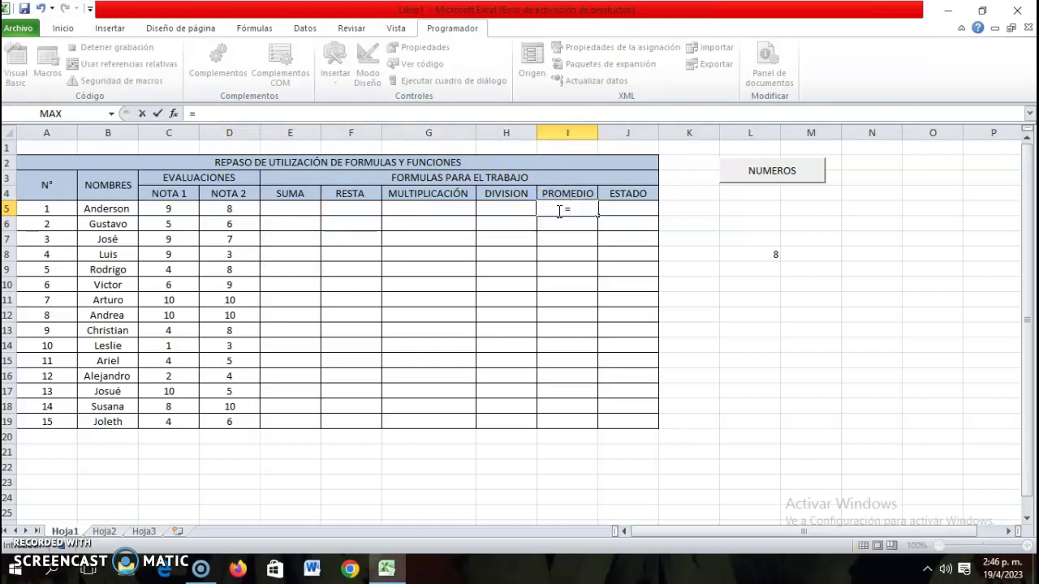
{"action": "type", "text": "PROMEDIO"}
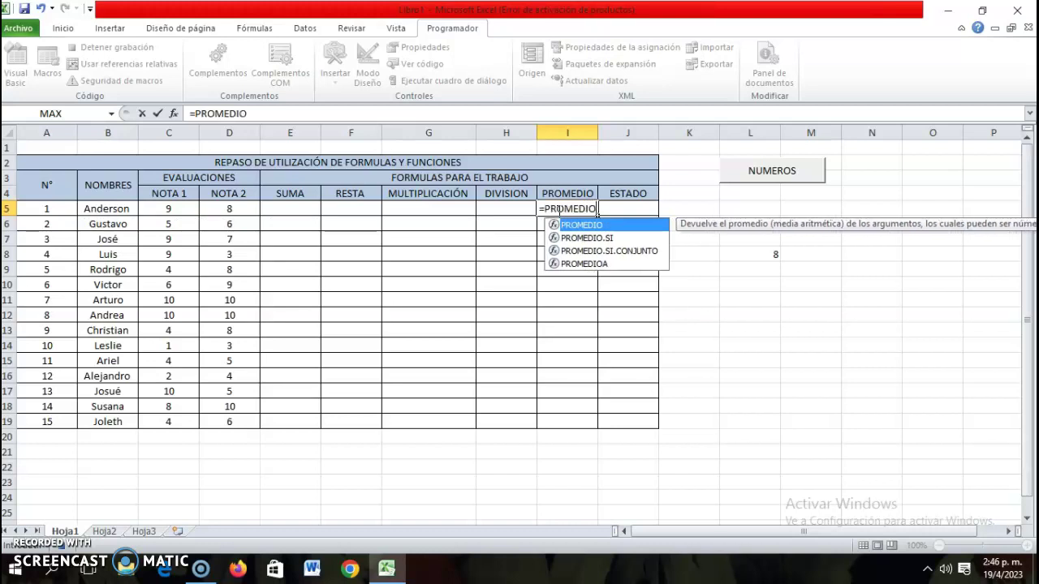
{"action": "type", "text": "("}
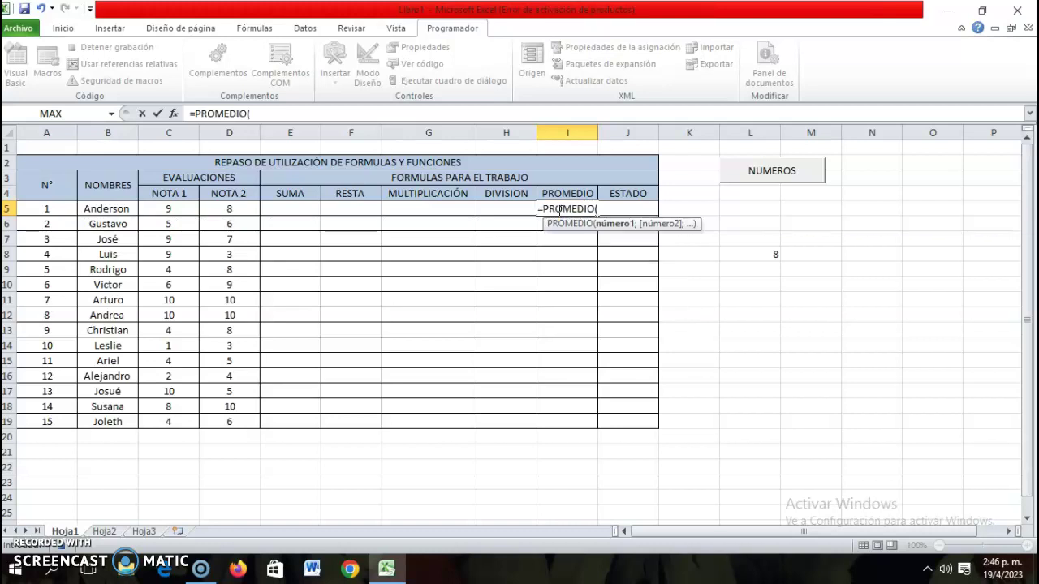
{"action": "left_click_drag", "start_coordinate": [156, 208], "coordinate": [227, 209]}
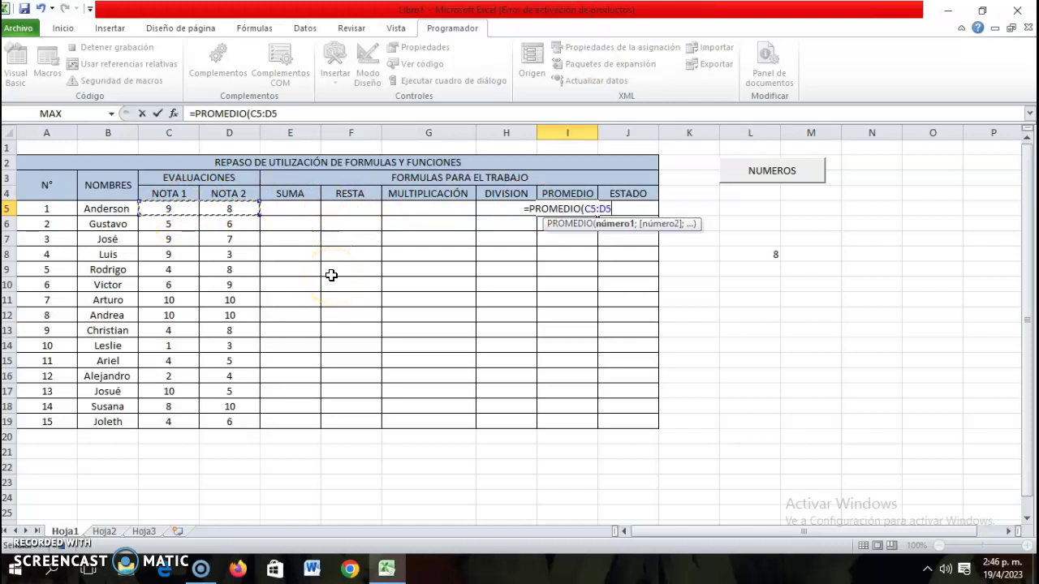
{"action": "key", "text": "Return"}
Format the average in I5 with one decimal and fill it down to I19, ending the macro recording.
{"action": "left_click", "coordinate": [570, 208]}
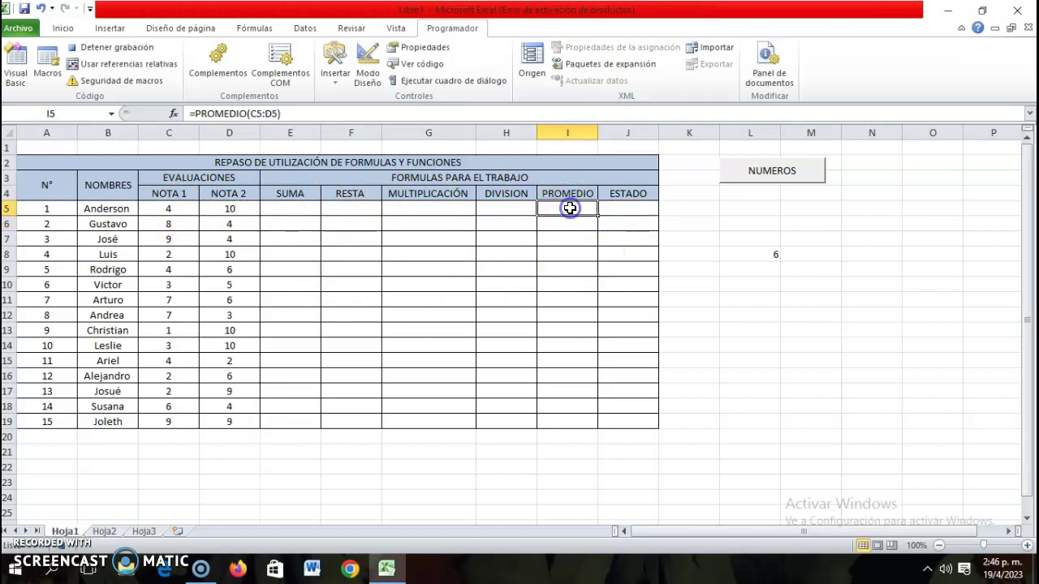
{"action": "left_click", "coordinate": [63, 27]}
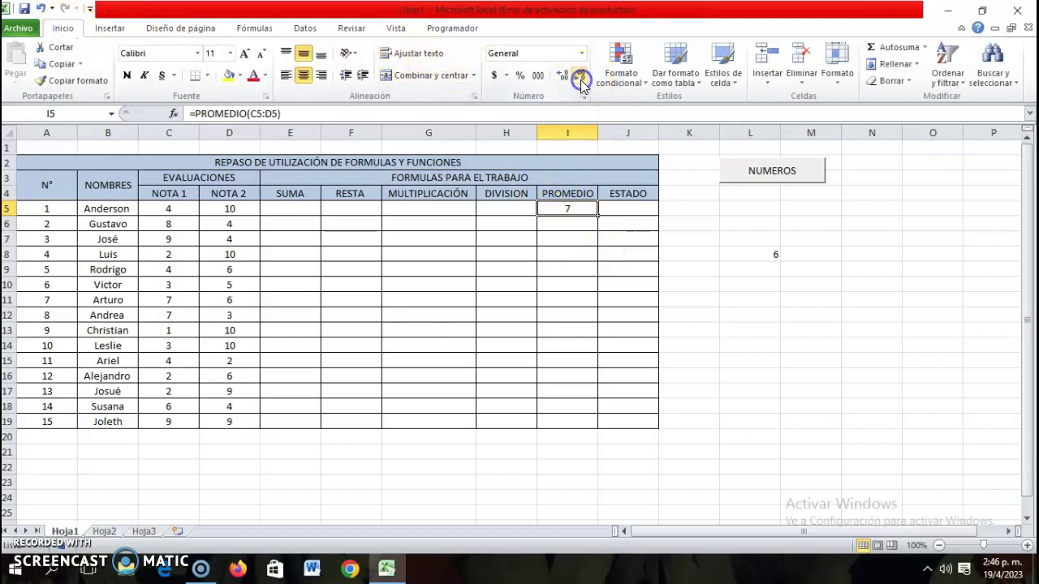
{"action": "left_click_drag", "start_coordinate": [598, 216], "coordinate": [597, 426]}
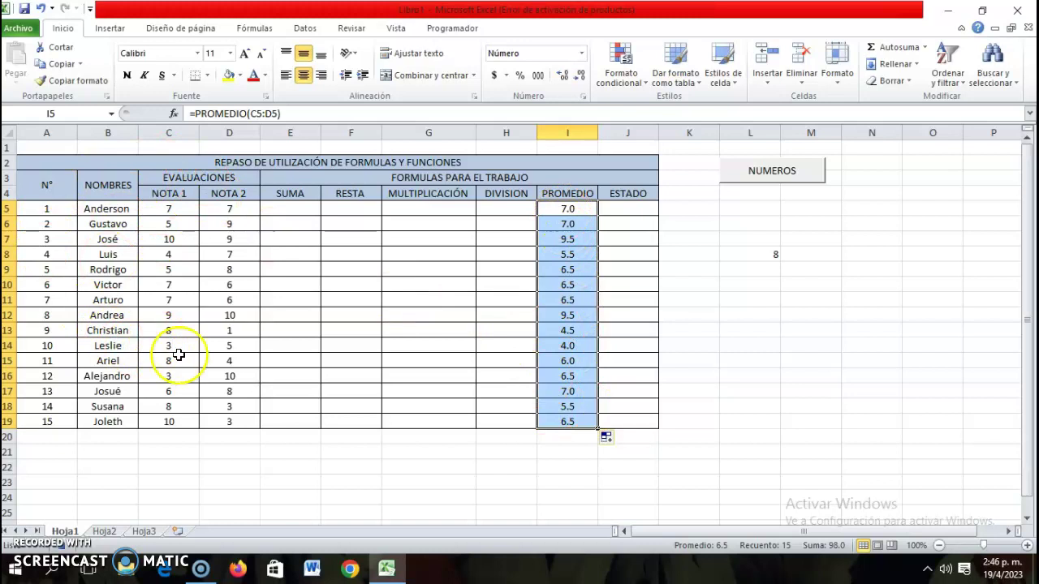
{"action": "left_click", "coordinate": [435, 31]}
{"action": "left_click", "coordinate": [97, 48]}
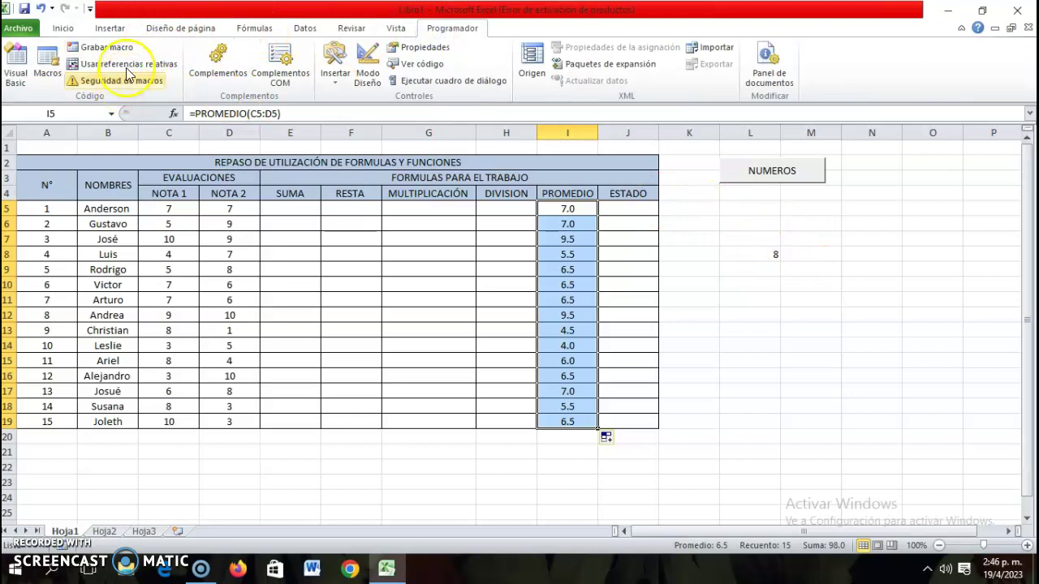
Insert a form-control button labelled PROMEDIO over L5:M6, below the NUMEROS button, with the PROMEDIO macro assigned.
{"action": "left_click", "coordinate": [335, 58]}
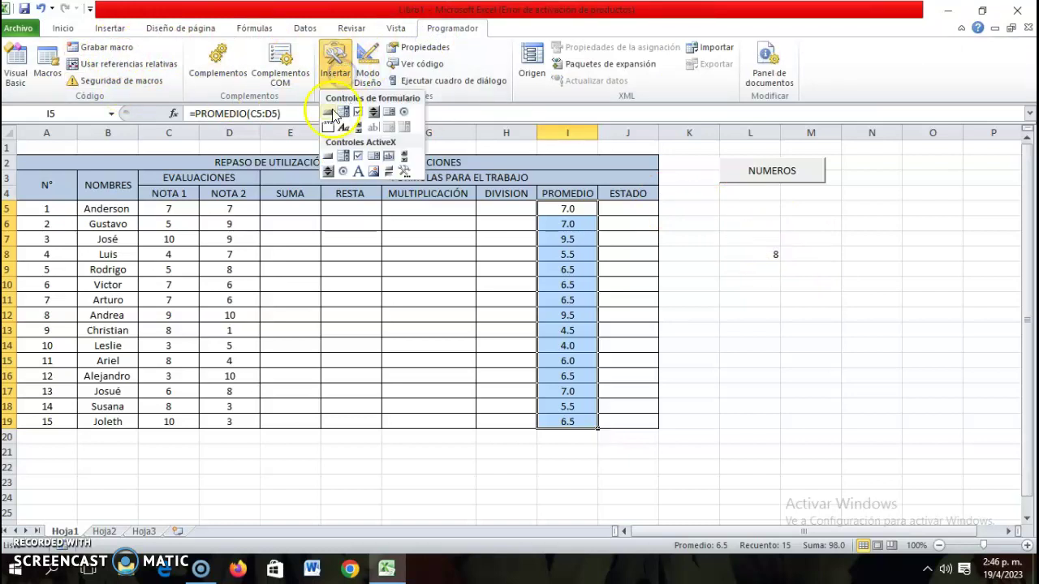
{"action": "left_click", "coordinate": [332, 107]}
{"action": "mouse_move", "coordinate": [720, 203]}
{"action": "left_mouse_down"}
{"action": "mouse_move", "coordinate": [800, 239]}
{"action": "mouse_move", "coordinate": [826, 231]}
{"action": "left_mouse_up"}
{"action": "left_click", "coordinate": [682, 183]}
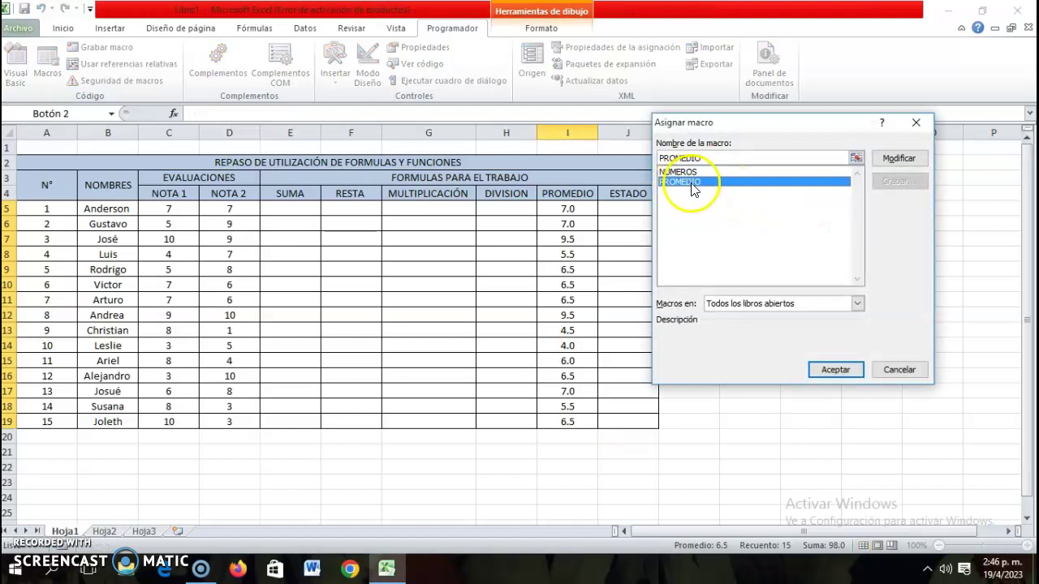
{"action": "left_click", "coordinate": [835, 371]}
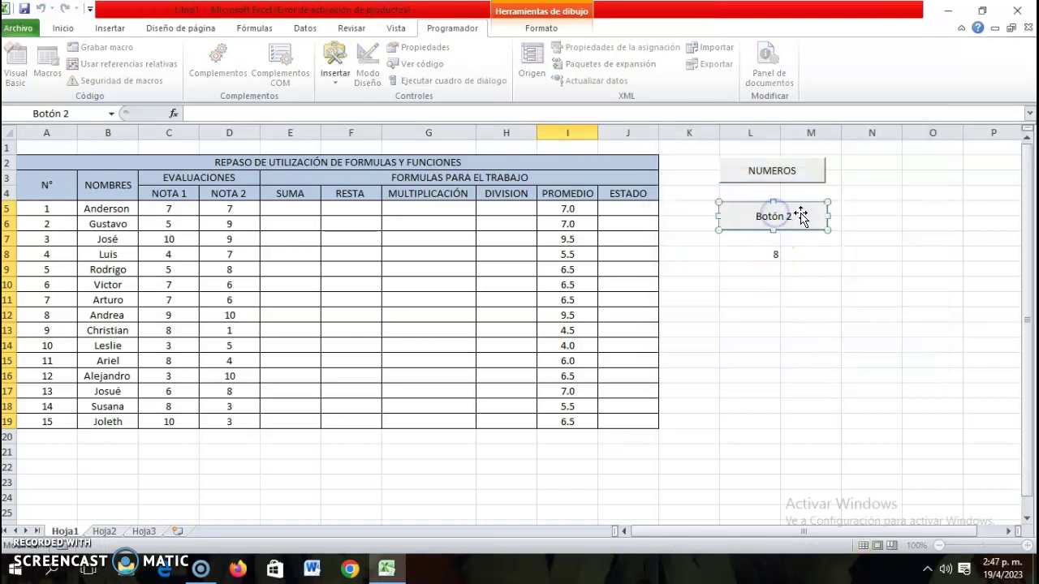
{"action": "key", "text": "BackSpace"}
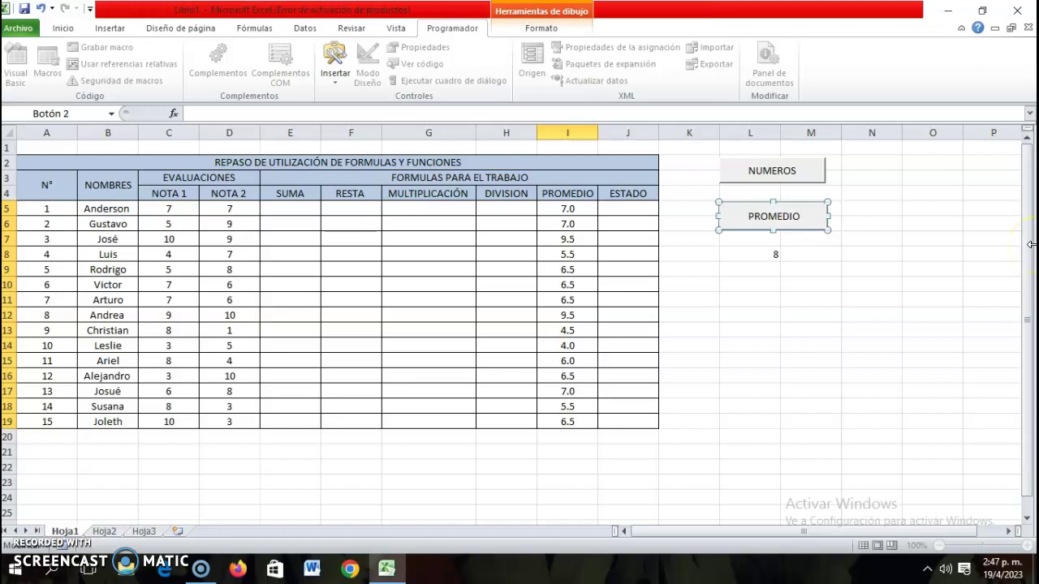
{"action": "left_click", "coordinate": [851, 239]}
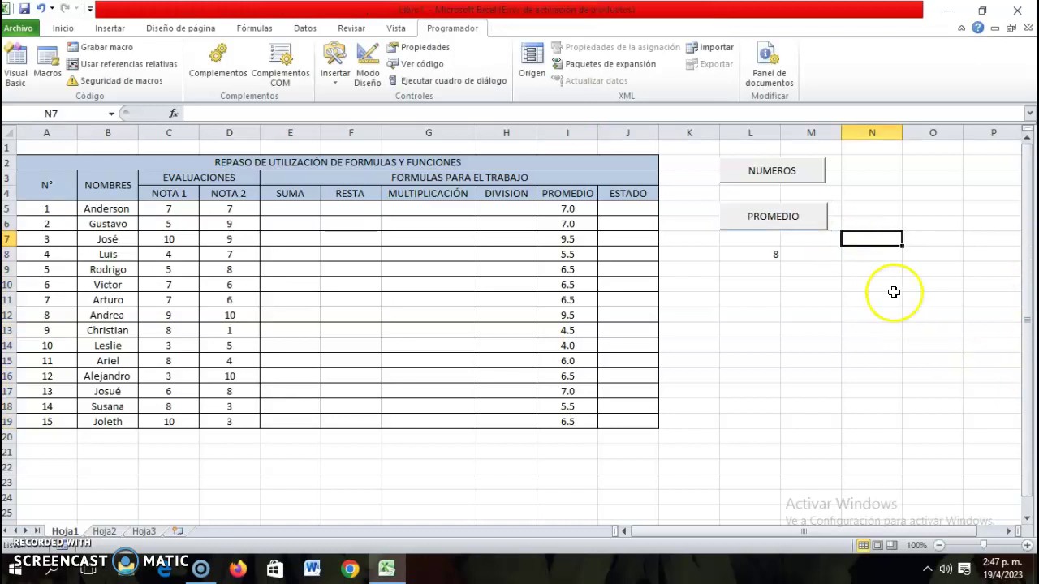
Delete the stray random-number formula from cell L8.
{"action": "left_click", "coordinate": [773, 255]}
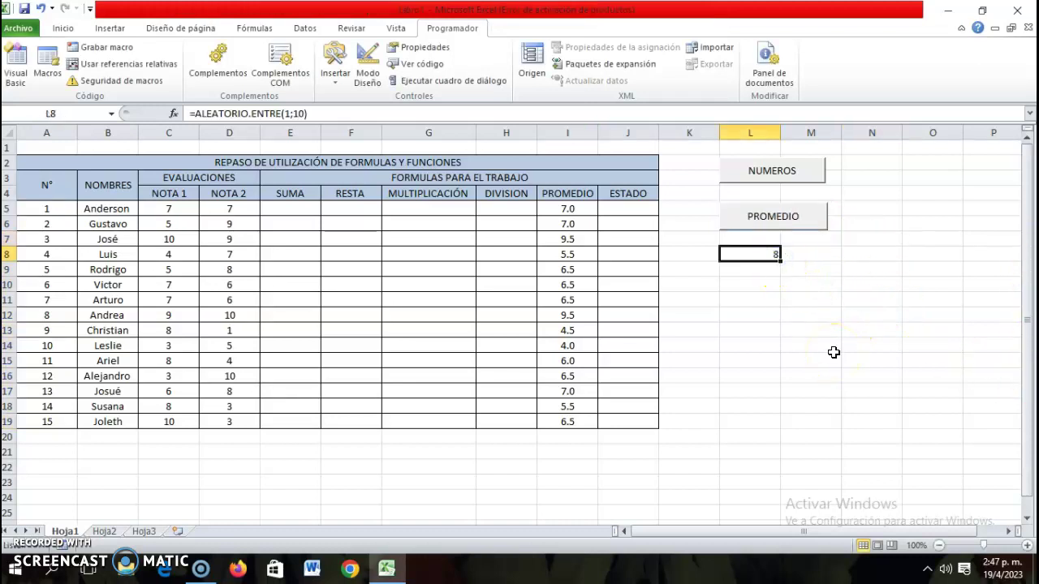
{"action": "key", "text": "Delete"}
{"action": "left_click", "coordinate": [913, 345]}
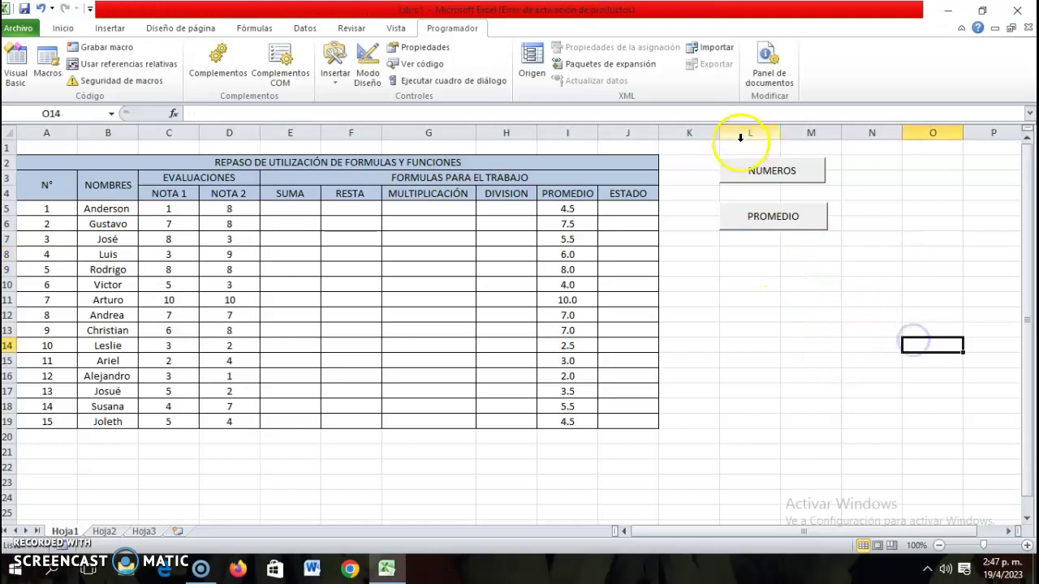
Clear the averages in I5:I19 and refill them by running the macro from the PROMEDIO button.
{"action": "left_click", "coordinate": [562, 209]}
{"action": "left_click_drag", "start_coordinate": [563, 210], "coordinate": [572, 421]}
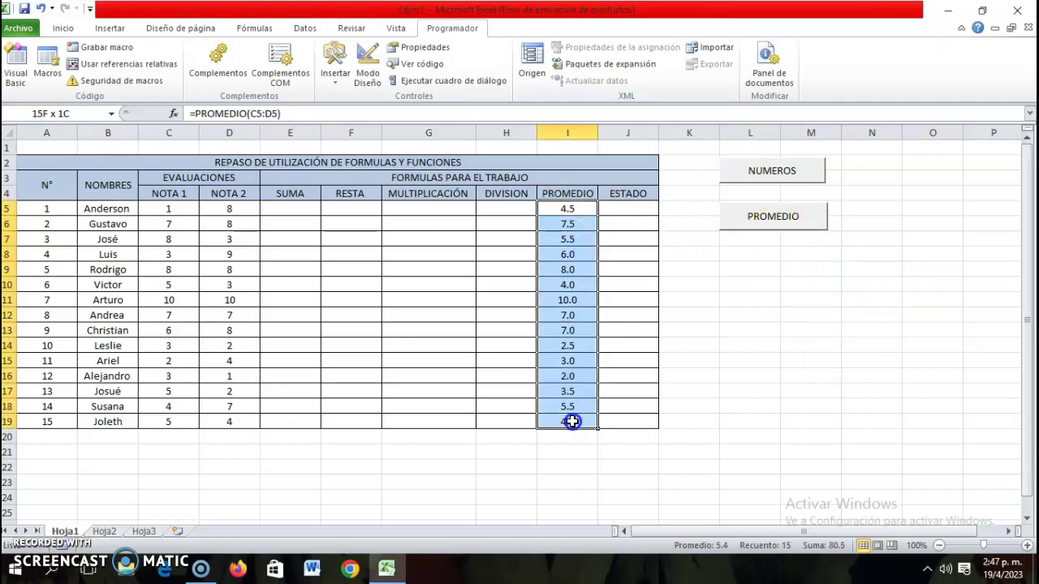
{"action": "key", "text": "BackSpace"}
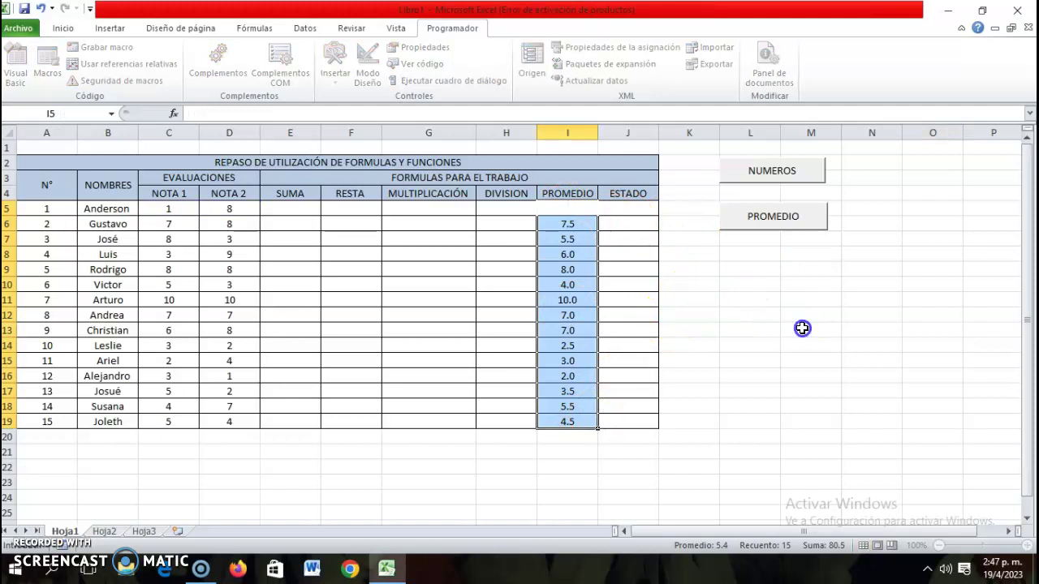
{"action": "left_click", "coordinate": [808, 328]}
{"action": "left_click_drag", "start_coordinate": [588, 225], "coordinate": [585, 431]}
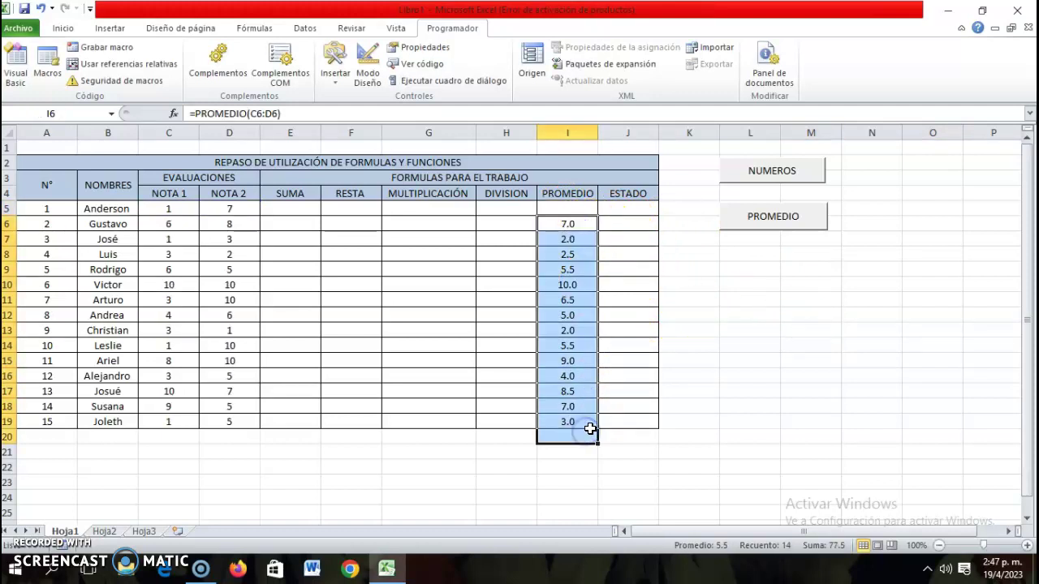
{"action": "key", "text": "Delete"}
{"action": "left_click", "coordinate": [925, 360]}
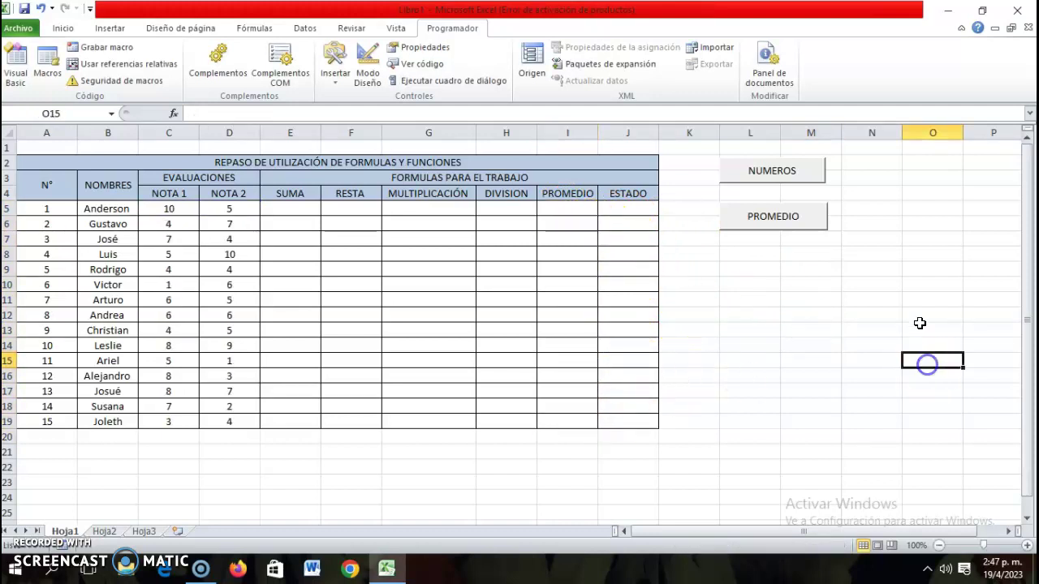
{"action": "left_click", "coordinate": [777, 226]}
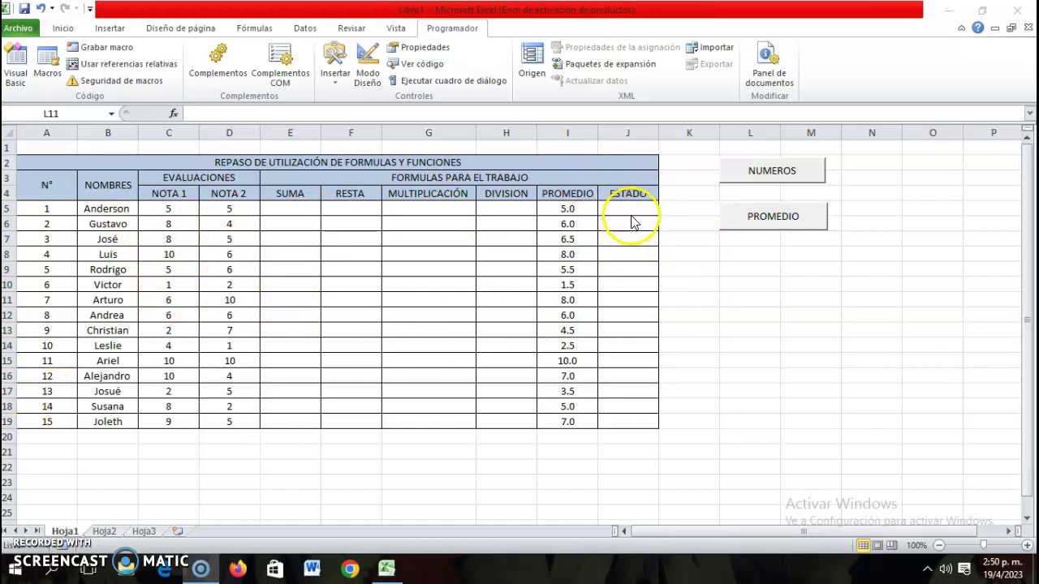
Widen the ESTADO column slightly and start recording an APROBADO macro with cell J5 selected.
{"action": "left_click_drag", "start_coordinate": [659, 132], "coordinate": [670, 134]}
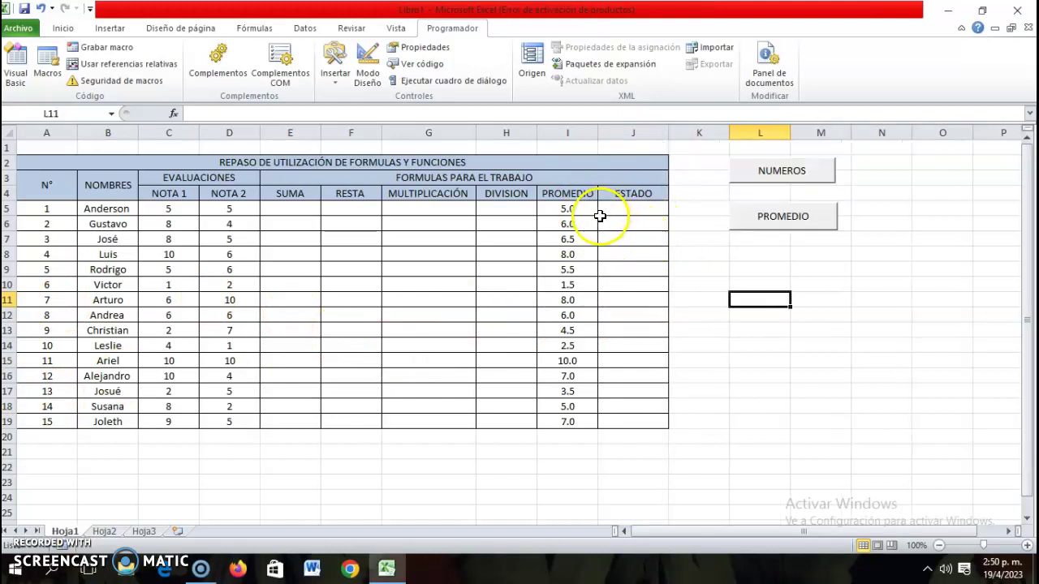
{"action": "left_click", "coordinate": [626, 208]}
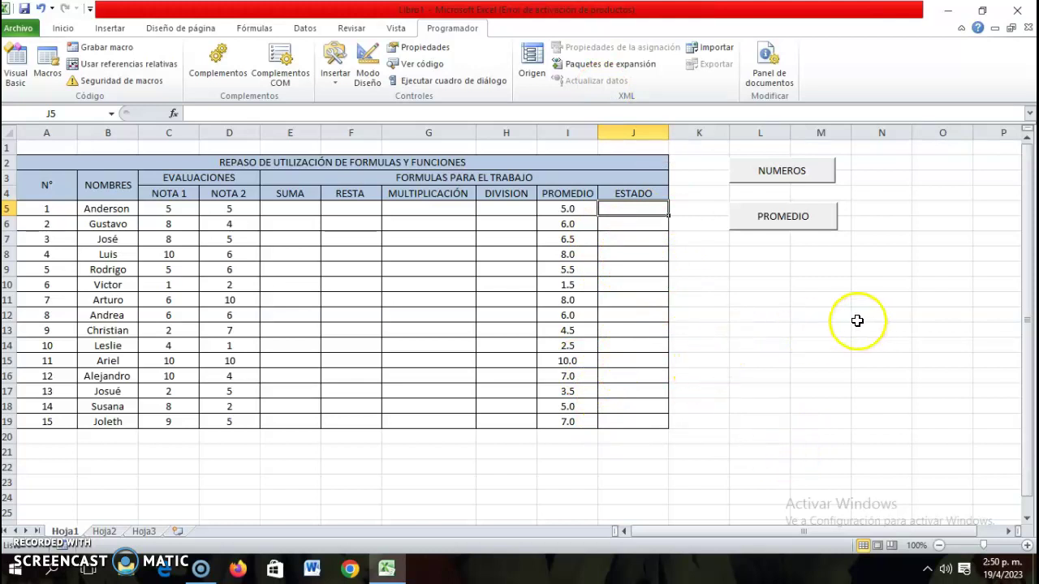
{"action": "left_click", "coordinate": [103, 48]}
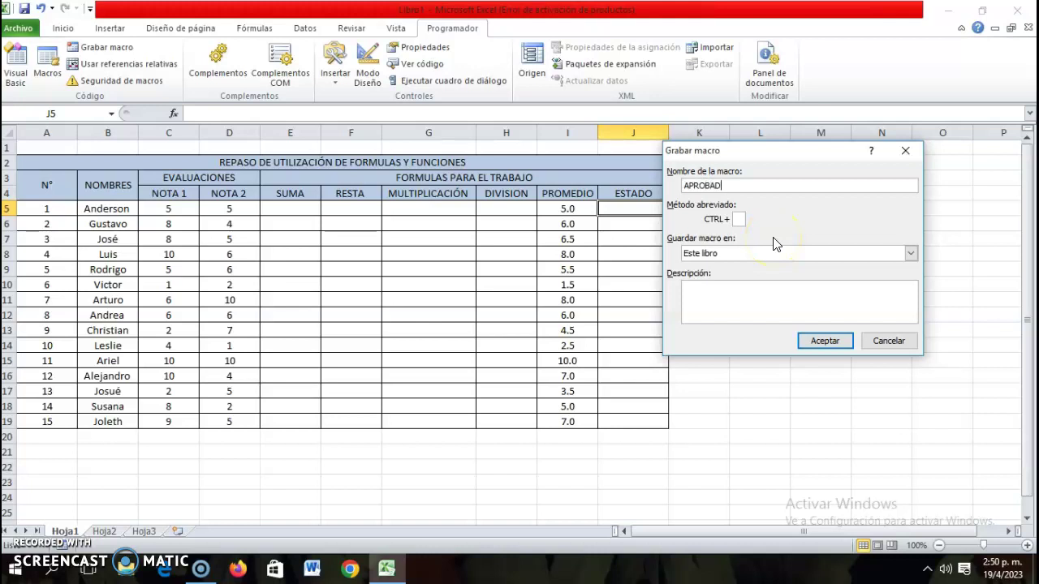
{"action": "left_click", "coordinate": [825, 341]}
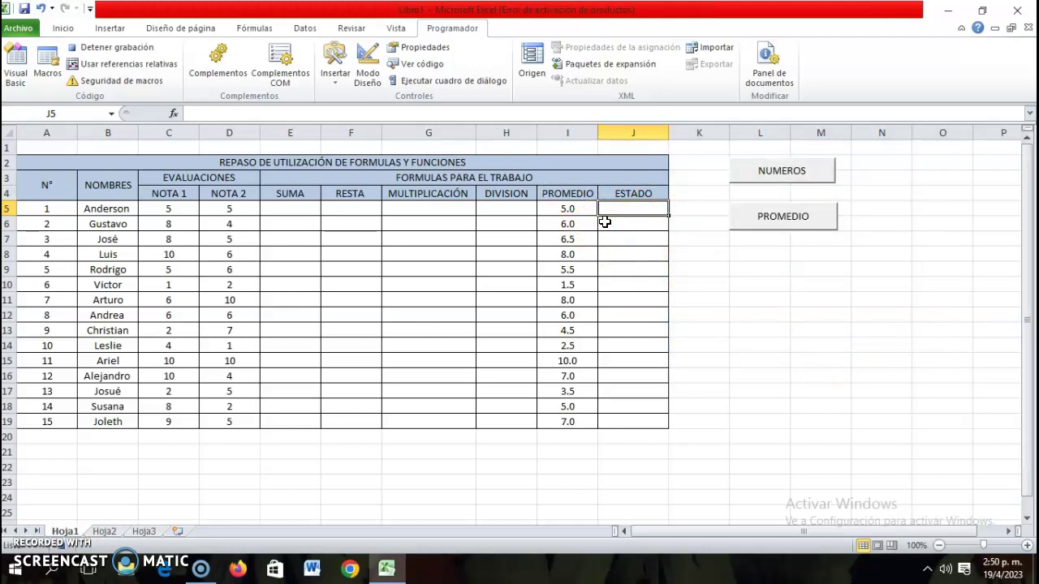
Enter the formula =SI(I5>=6;"APROBADO";"REPROBADO") in J5 to give the first student's status.
{"action": "type", "text": "=SI)"}
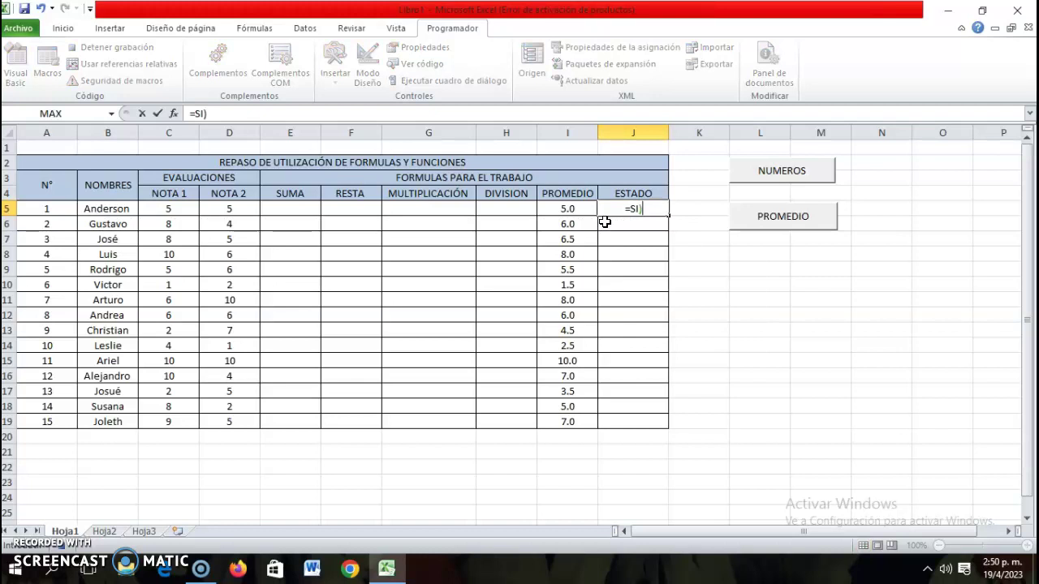
{"action": "key", "text": "BackSpace"}
{"action": "type", "text": "("}
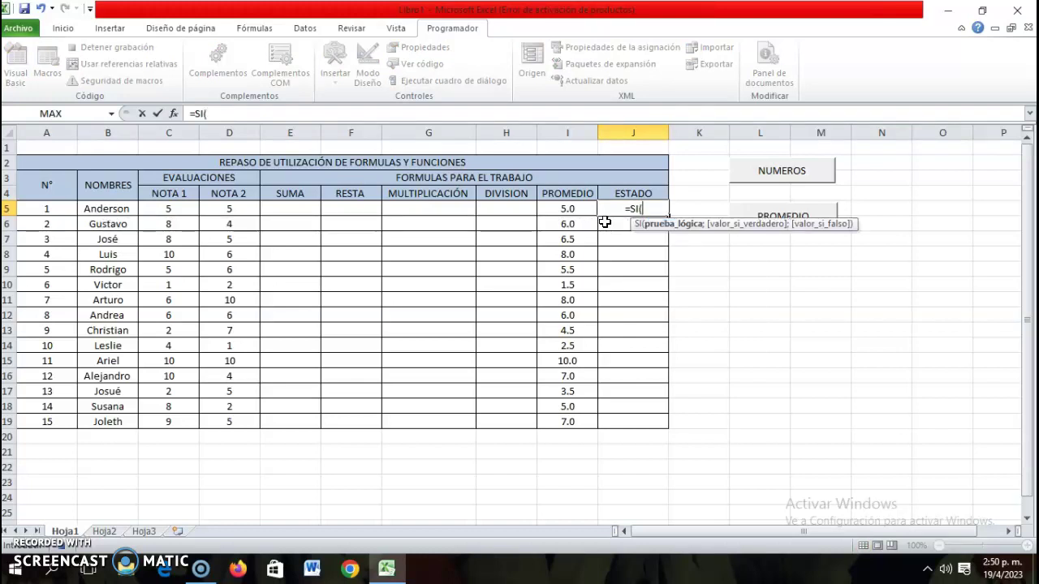
{"action": "left_click", "coordinate": [573, 210]}
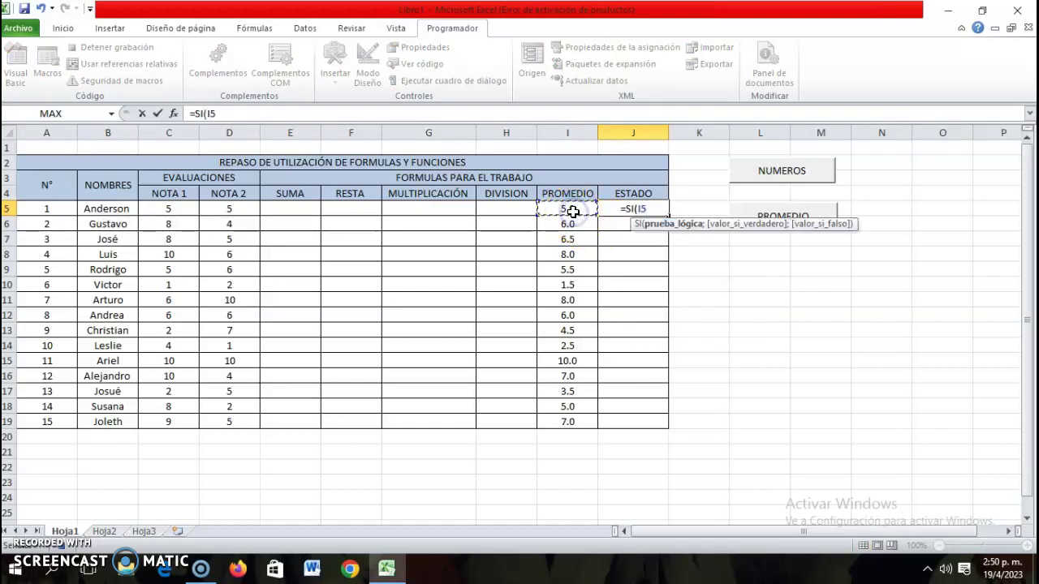
{"action": "key", "text": "BackSpace"}
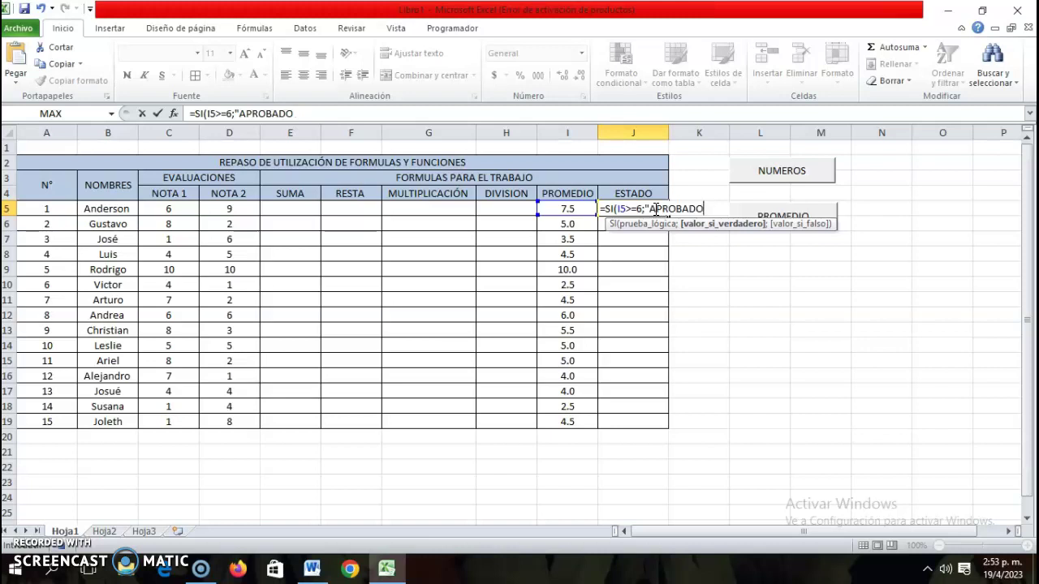
{"action": "type", "text": ";\"REPROBADO\""}
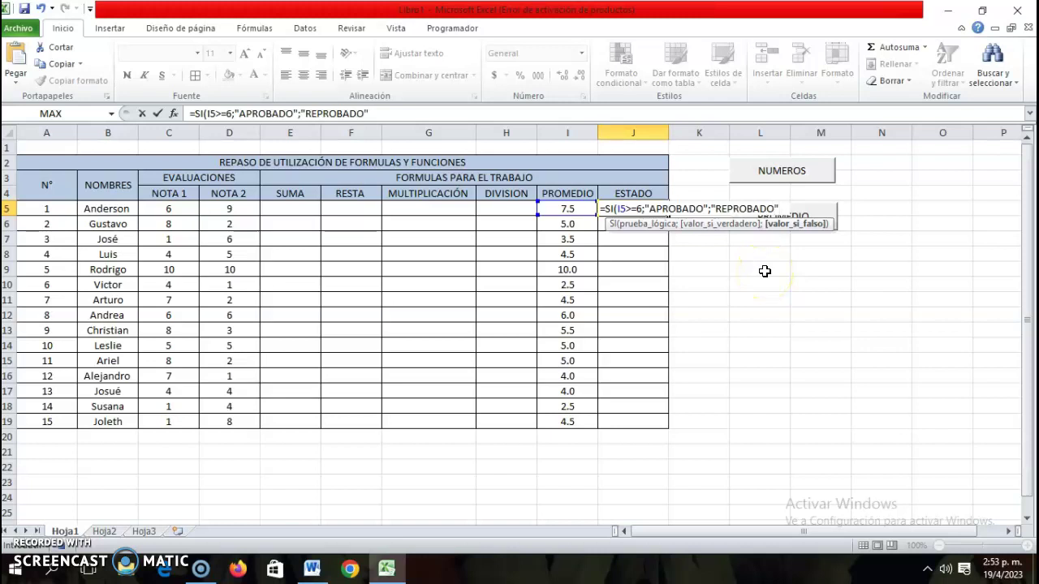
{"action": "key", "text": "Return"}
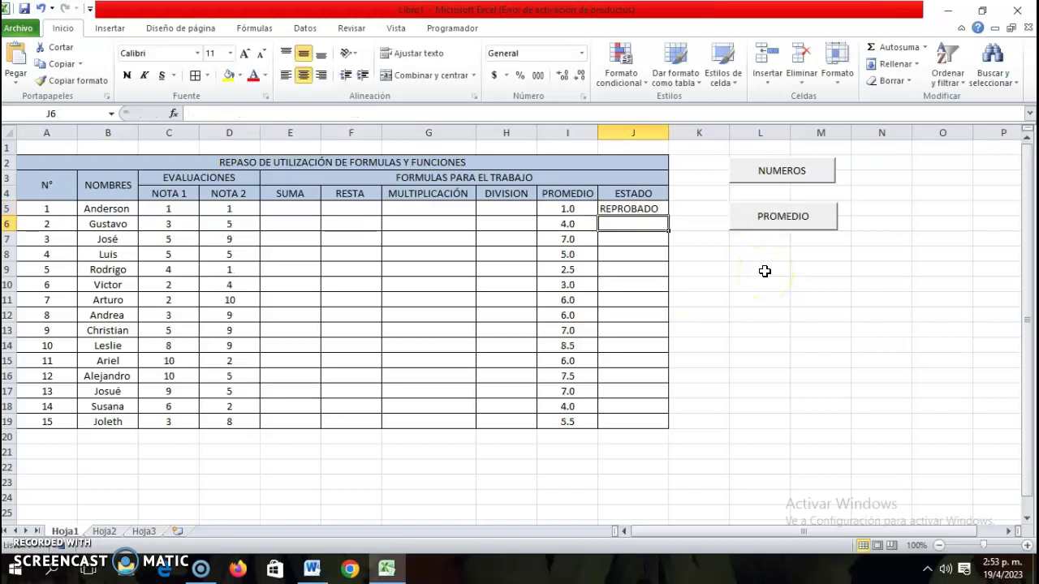
Center the ESTADO cells J5:J19 horizontally and fill the status formula from J5 down to J19.
{"action": "left_click_drag", "start_coordinate": [640, 208], "coordinate": [645, 420]}
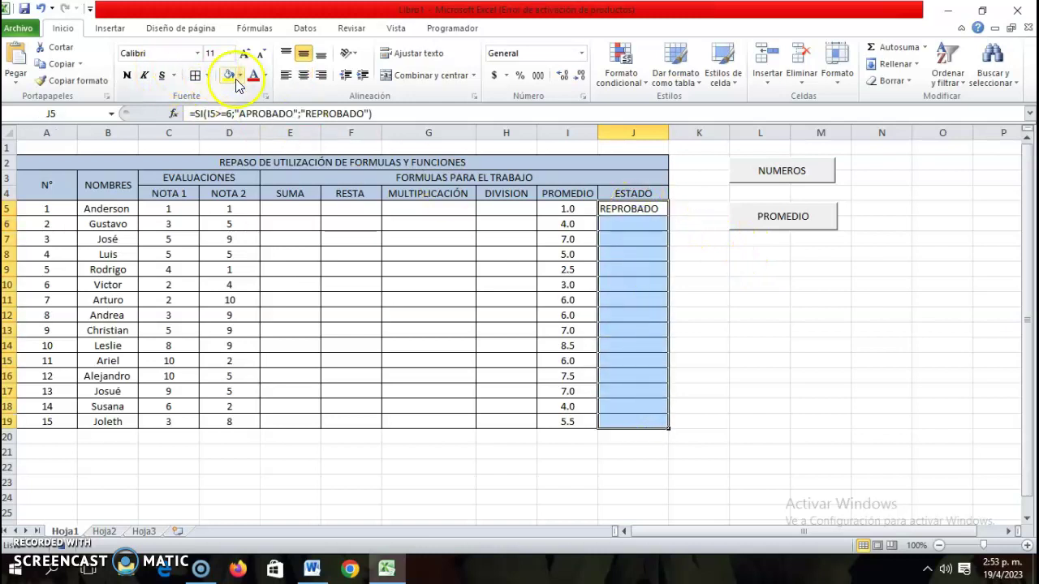
{"action": "left_click", "coordinate": [304, 75]}
{"action": "left_click", "coordinate": [637, 197]}
{"action": "left_click", "coordinate": [652, 210]}
{"action": "left_click_drag", "start_coordinate": [670, 217], "coordinate": [665, 424]}
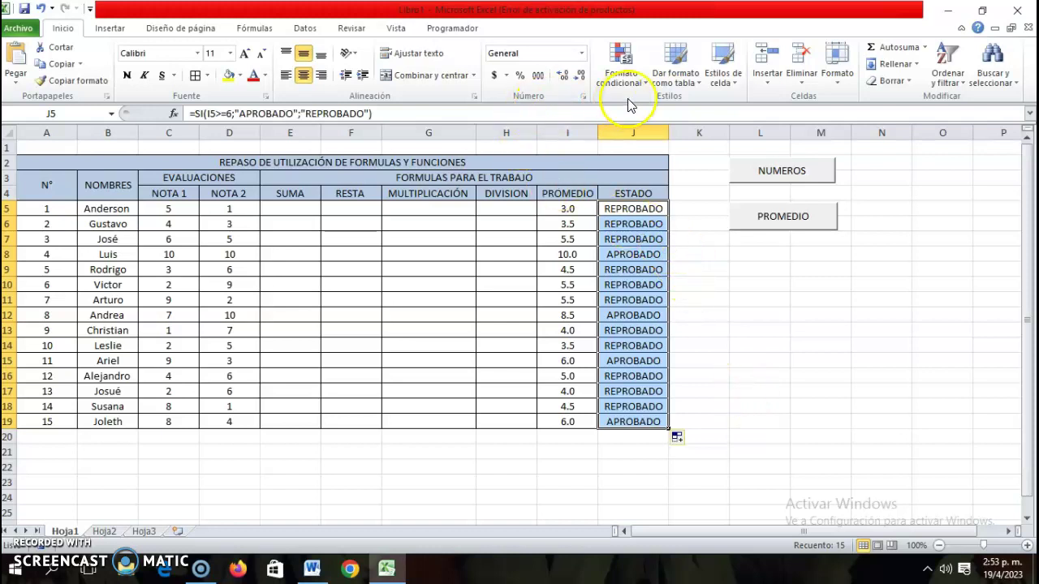
Try to highlight the ESTADO cells equal to APROBADA with green fill and dark green text.
{"action": "left_click", "coordinate": [622, 74]}
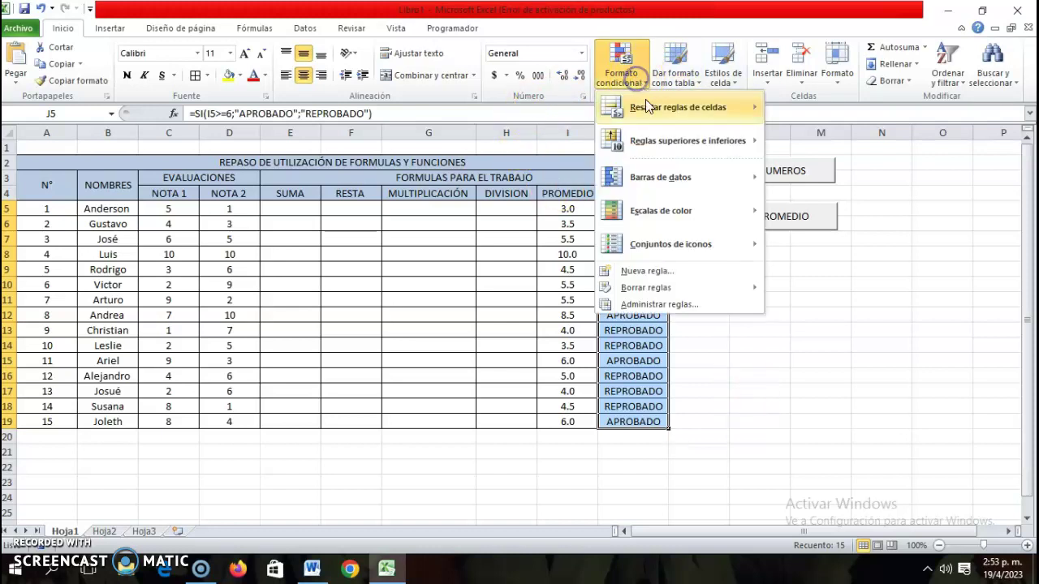
{"action": "mouse_move", "coordinate": [663, 120]}
{"action": "left_click", "coordinate": [808, 215]}
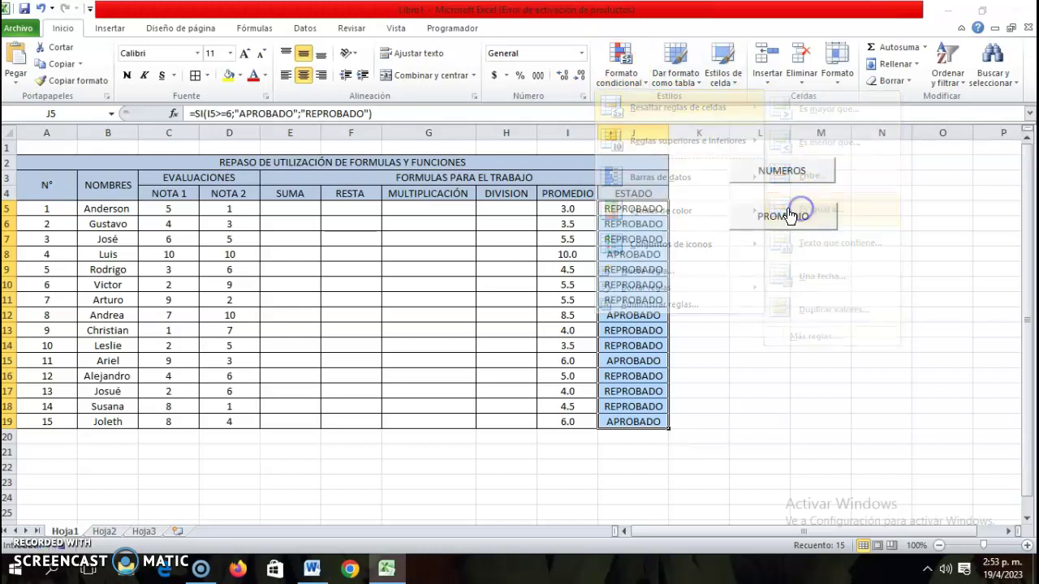
{"action": "type", "text": "APROBADA"}
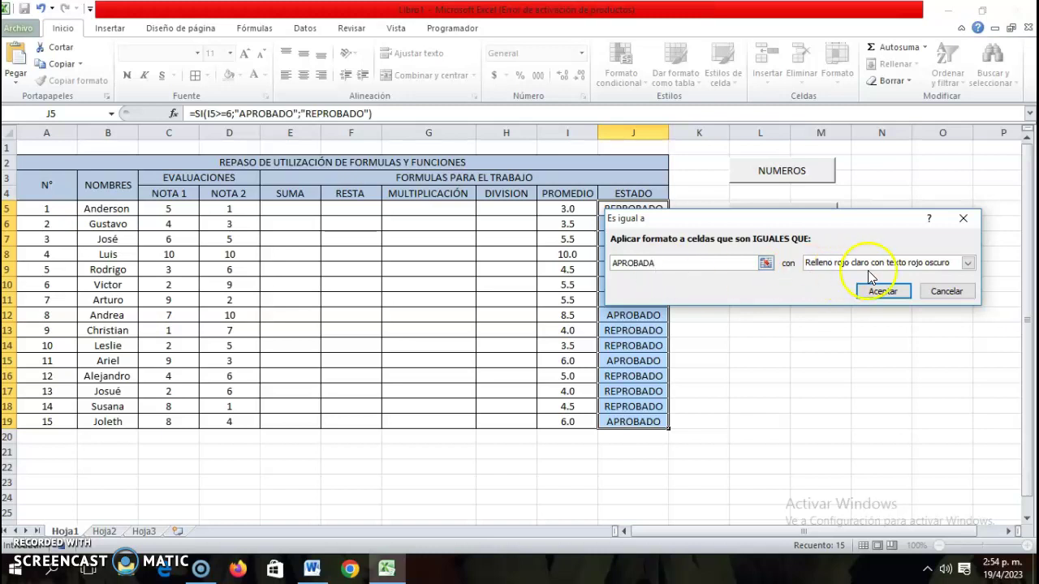
{"action": "left_click", "coordinate": [967, 262]}
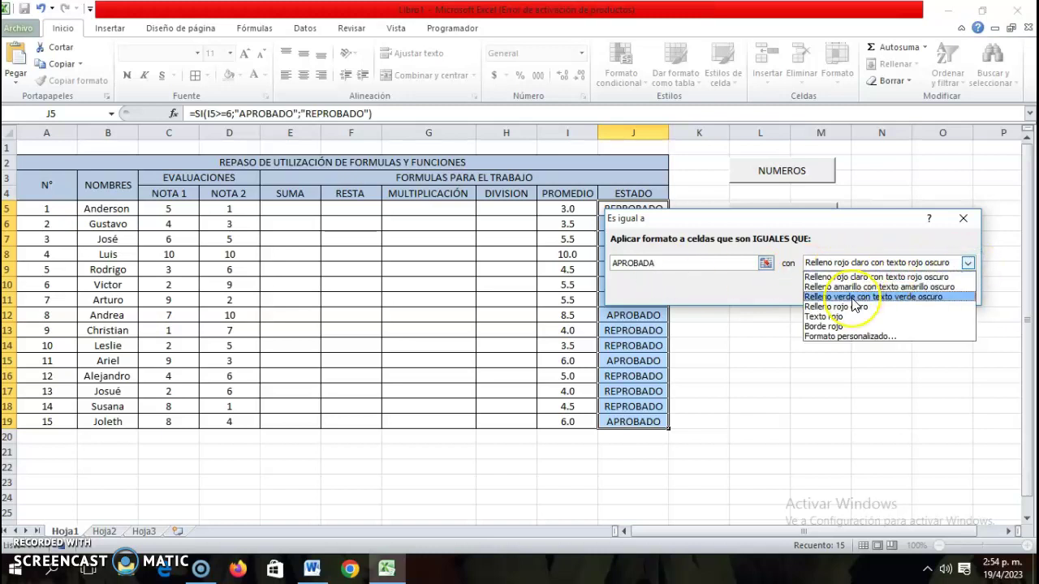
{"action": "left_click", "coordinate": [853, 297]}
{"action": "left_click", "coordinate": [867, 291]}
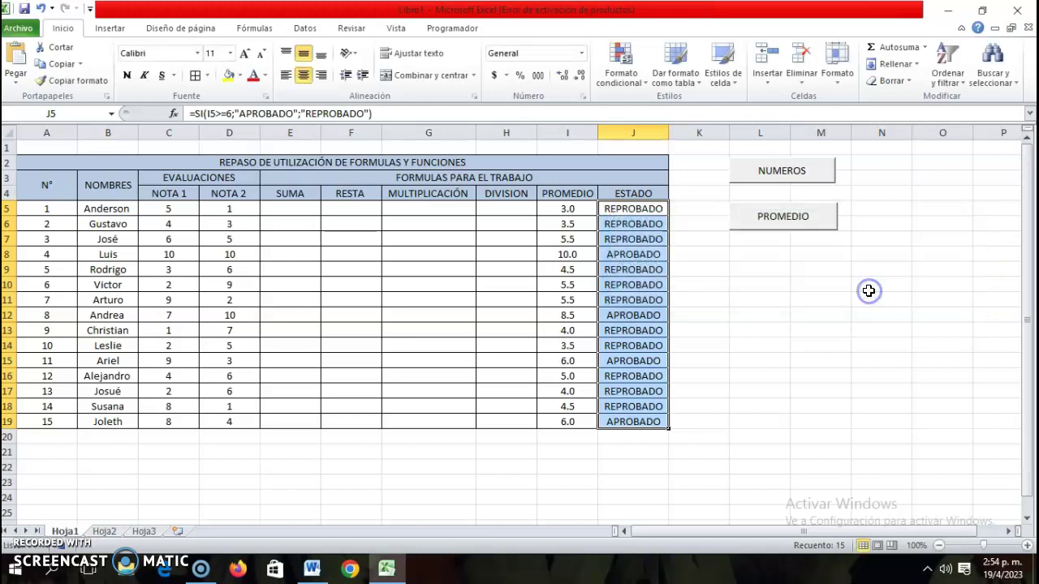
{"action": "left_click", "coordinate": [623, 82]}
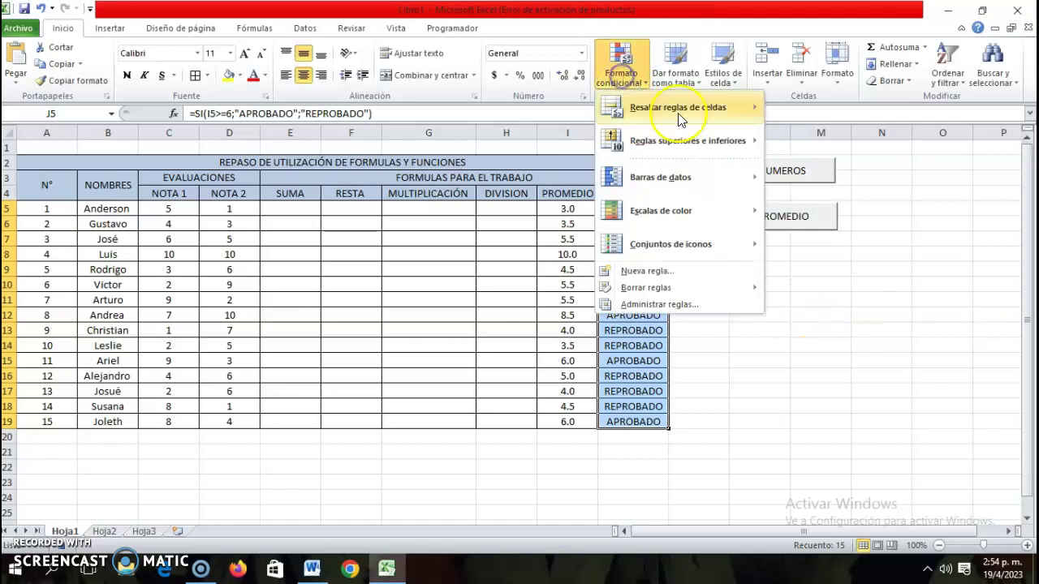
{"action": "mouse_move", "coordinate": [684, 107]}
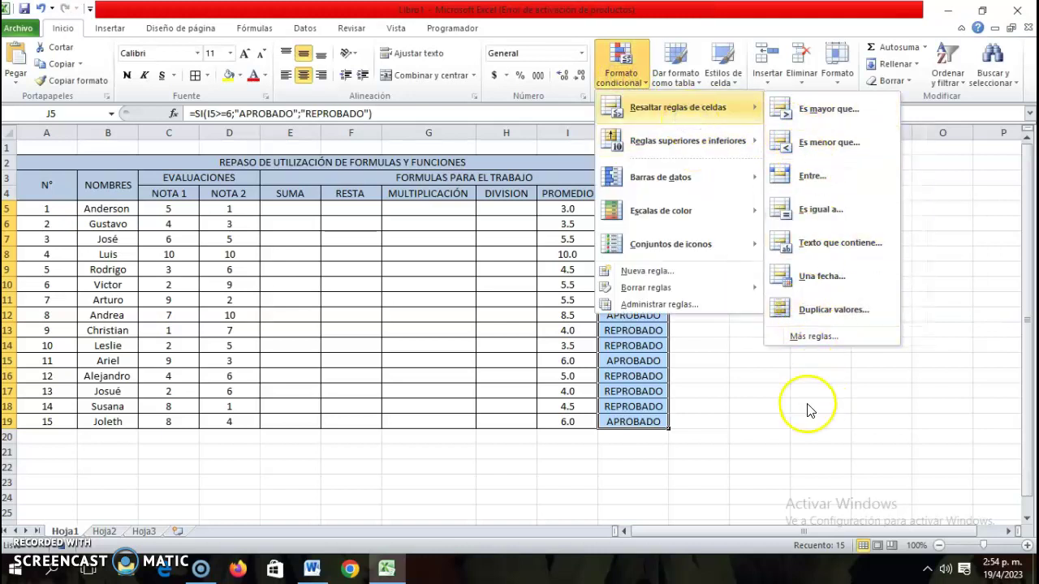
{"action": "left_click", "coordinate": [786, 390]}
Add a conditional format to J5:J19 that shows cells equal to REPROBADO with light red fill and dark red text.
{"action": "left_click_drag", "start_coordinate": [634, 209], "coordinate": [642, 425]}
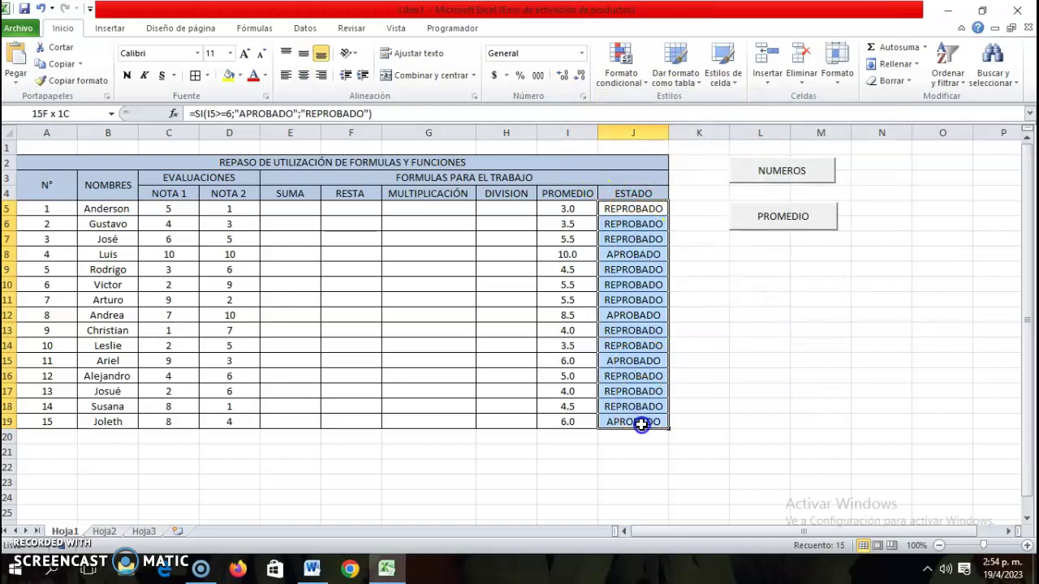
{"action": "left_click", "coordinate": [622, 71]}
{"action": "mouse_move", "coordinate": [714, 140]}
{"action": "mouse_move", "coordinate": [690, 107]}
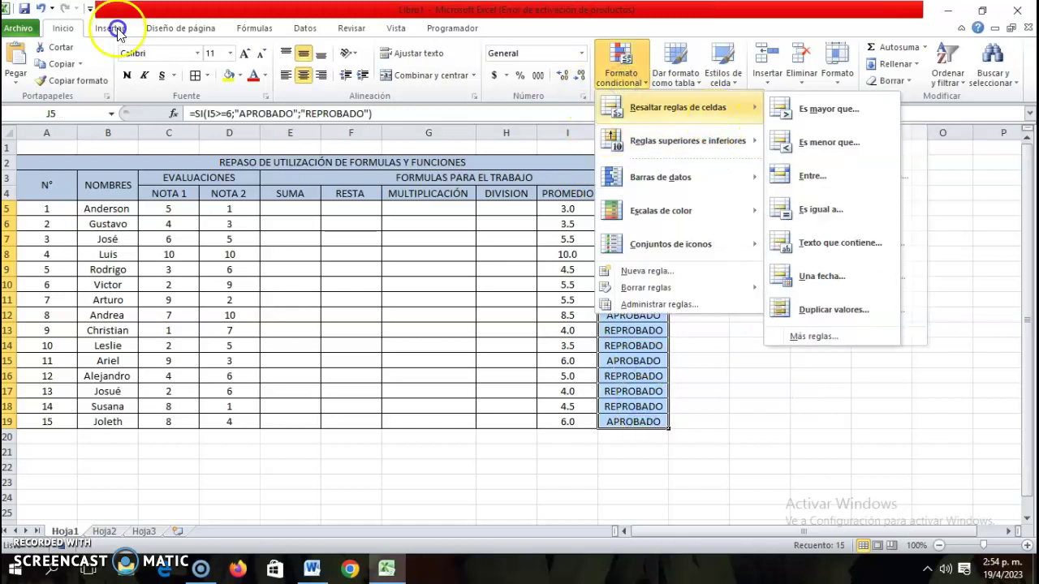
{"action": "left_click", "coordinate": [807, 238]}
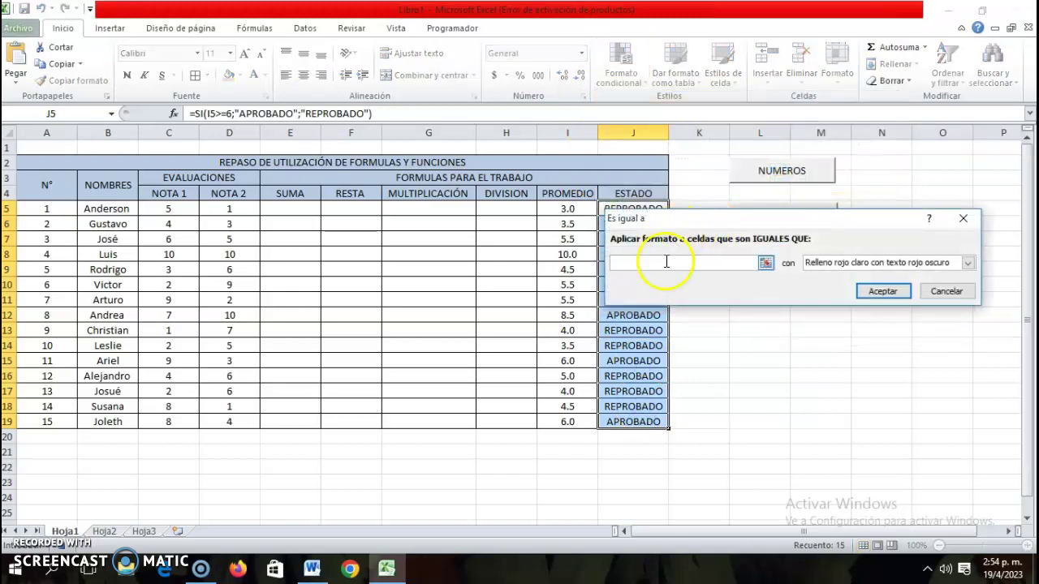
{"action": "type", "text": "REPROBADO"}
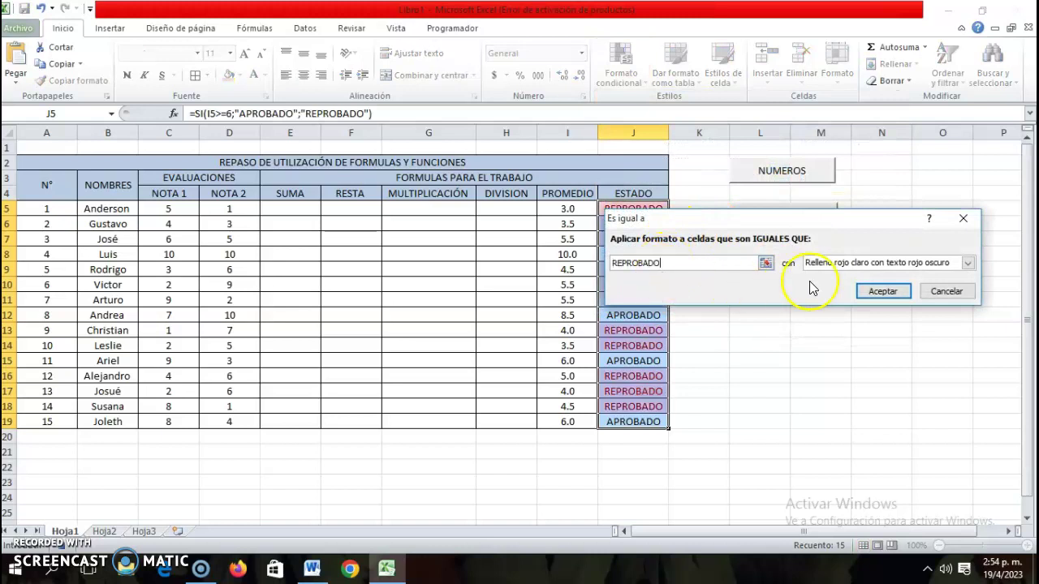
{"action": "left_click", "coordinate": [857, 263]}
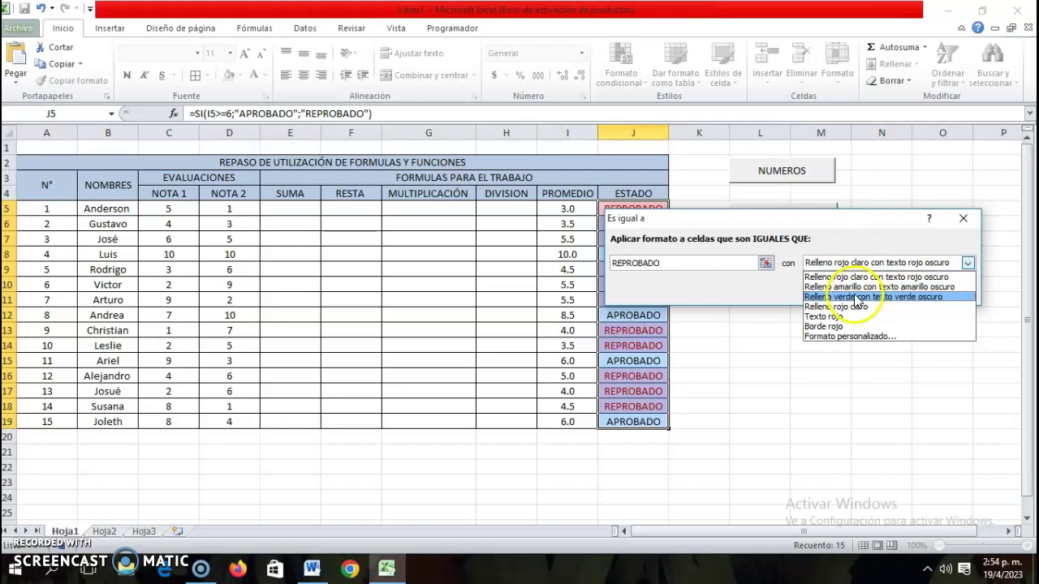
{"action": "left_click", "coordinate": [876, 277]}
{"action": "left_click", "coordinate": [893, 293]}
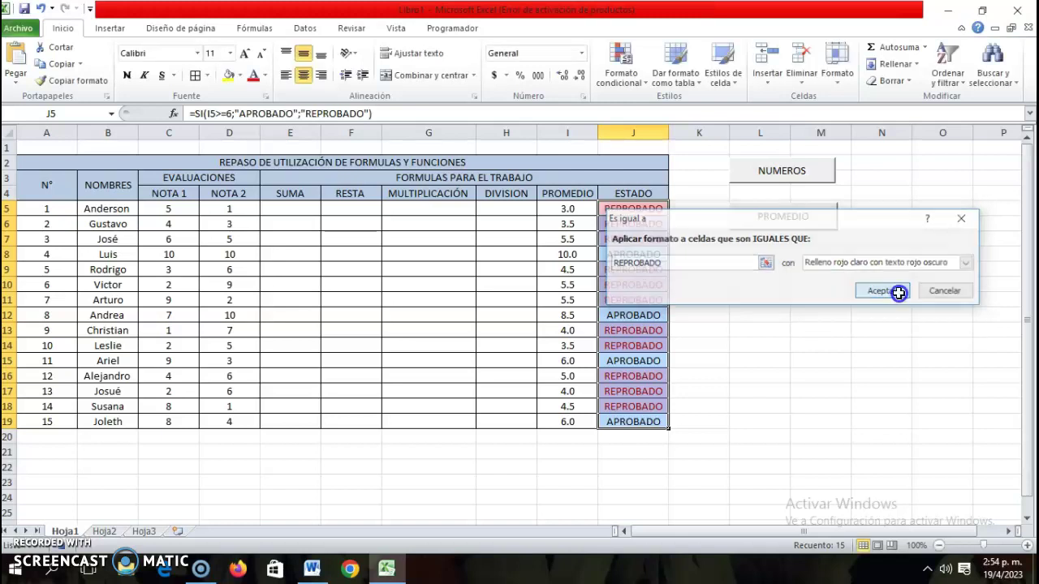
{"action": "left_click", "coordinate": [869, 370]}
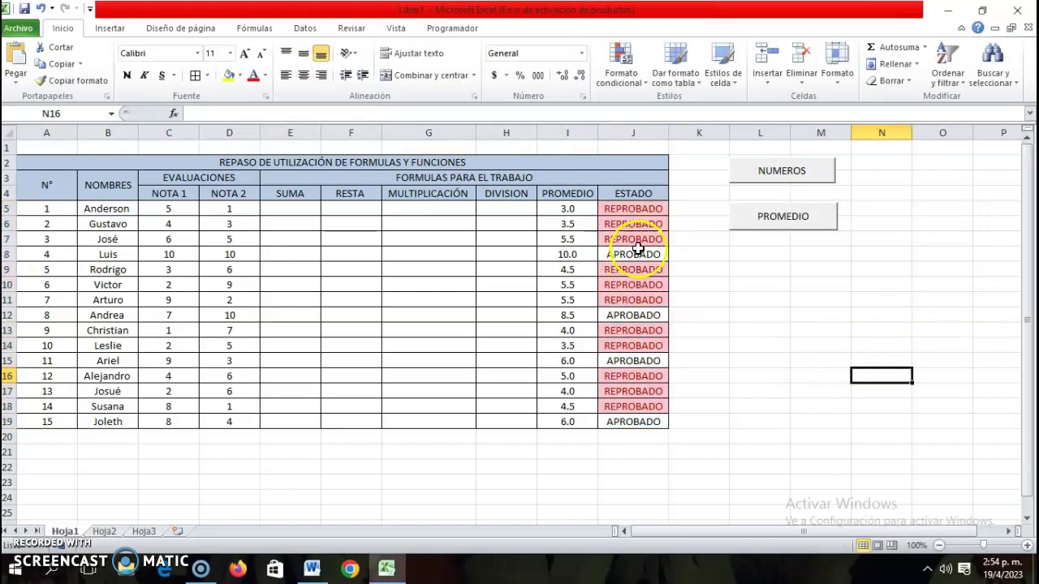
Add a conditional format to J5:J19 that shows cells equal to APROBADO with green fill and dark green text.
{"action": "left_click", "coordinate": [622, 75]}
{"action": "key", "text": "Escape"}
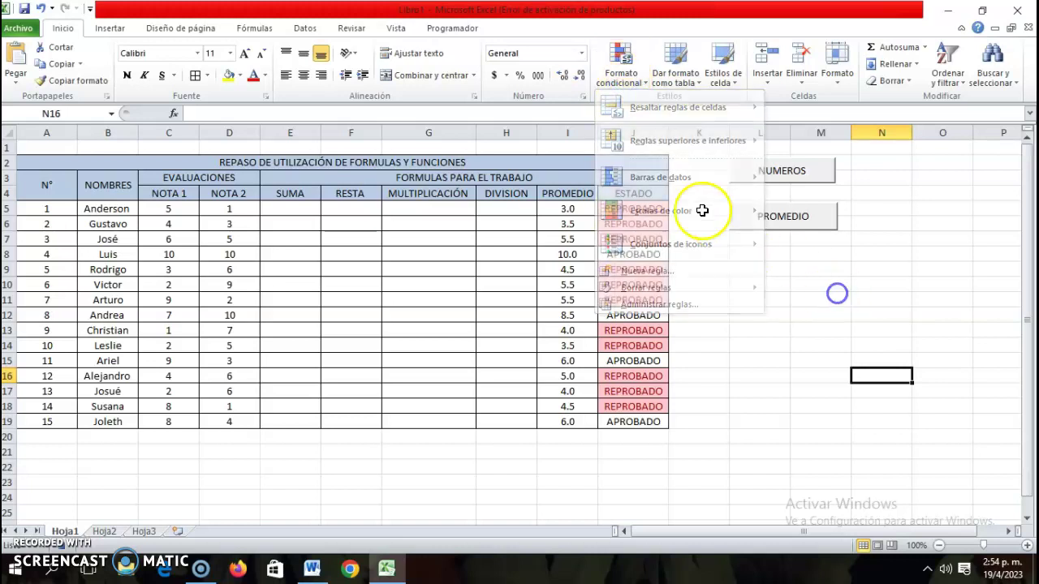
{"action": "left_click_drag", "start_coordinate": [641, 209], "coordinate": [652, 418]}
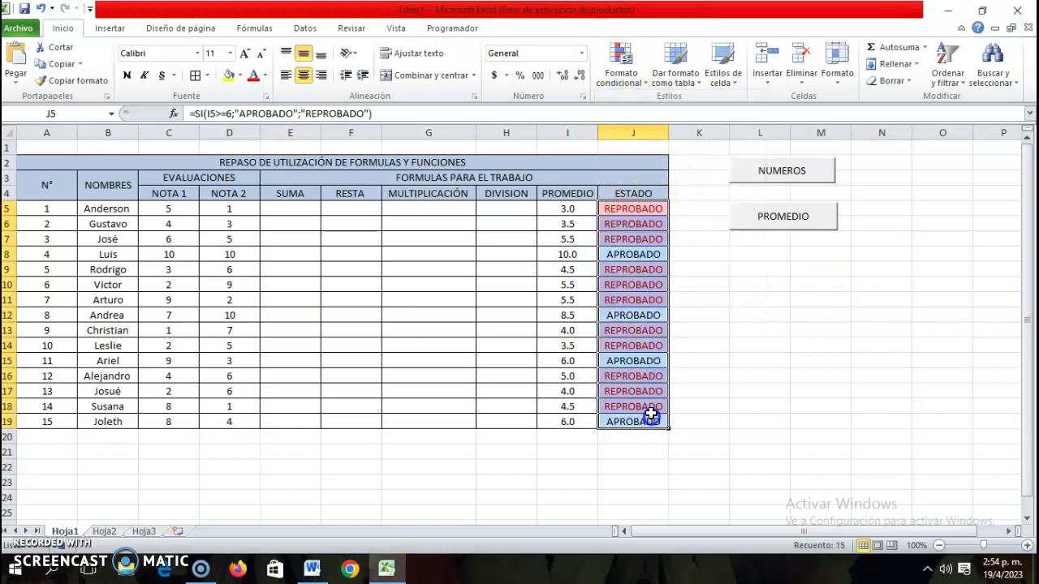
{"action": "left_click", "coordinate": [622, 70]}
{"action": "mouse_move", "coordinate": [669, 113]}
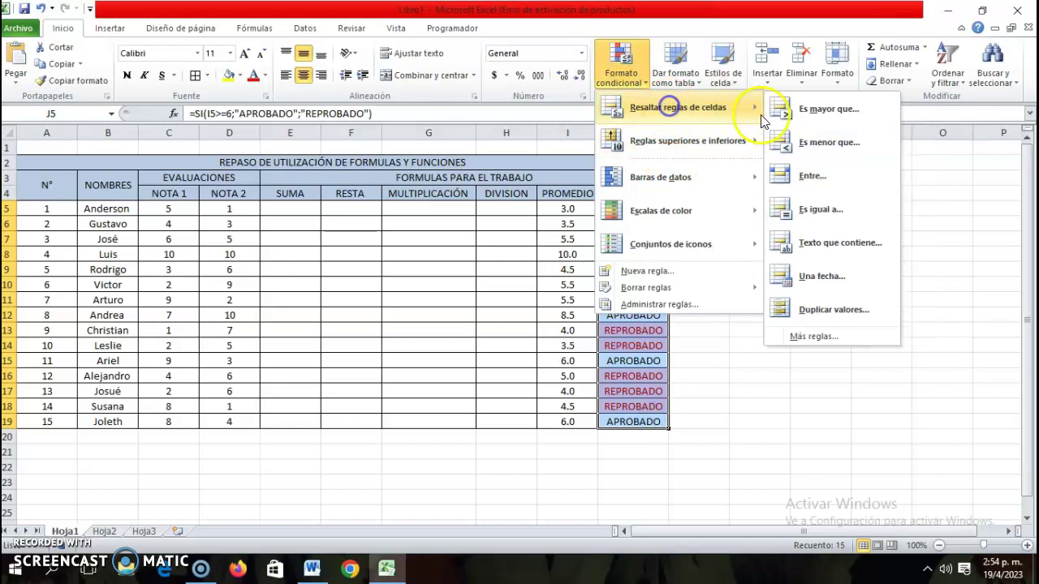
{"action": "left_click", "coordinate": [814, 224]}
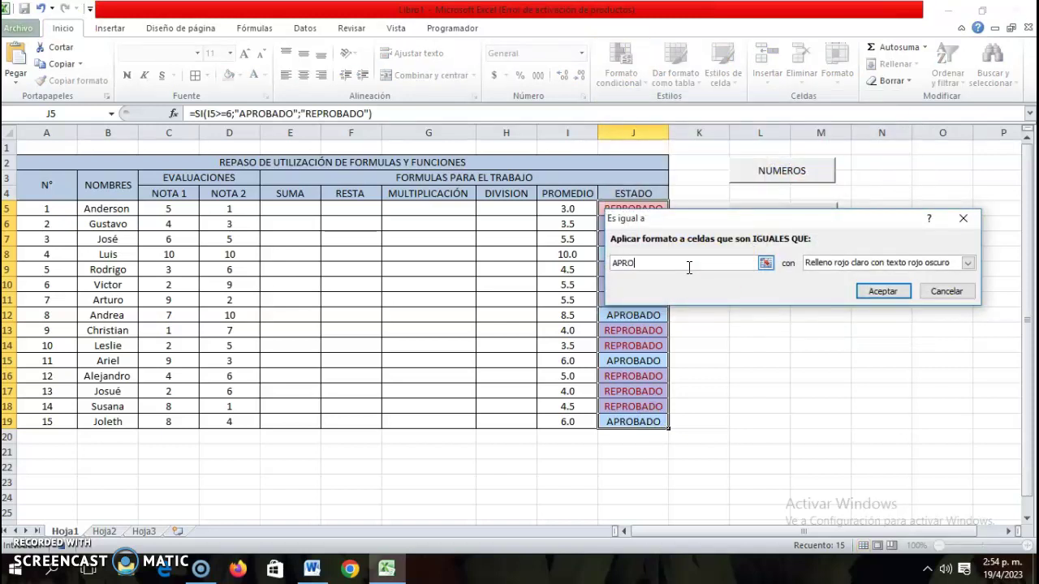
{"action": "type", "text": "APROBADO"}
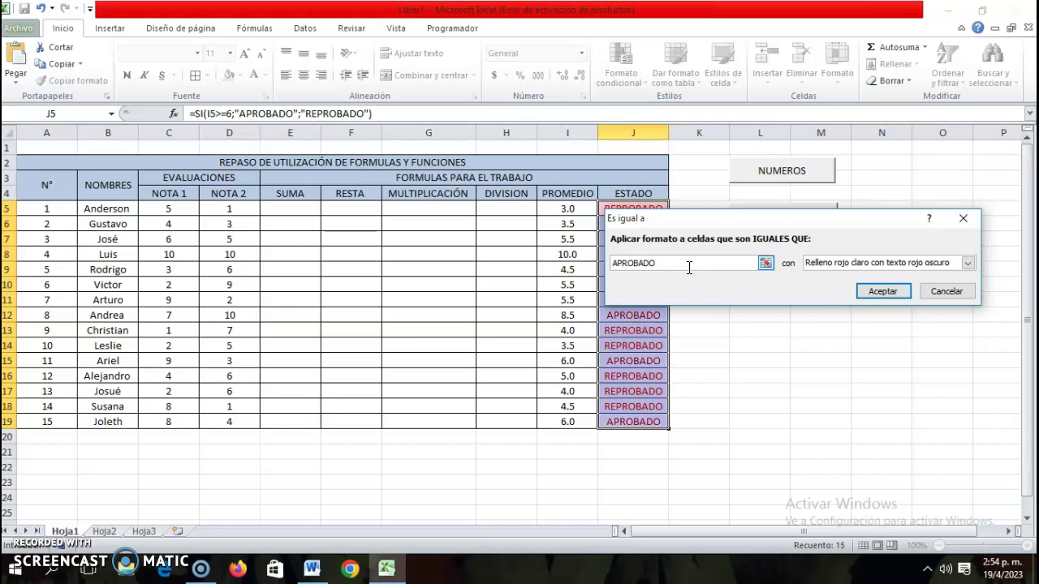
{"action": "left_click", "coordinate": [879, 268]}
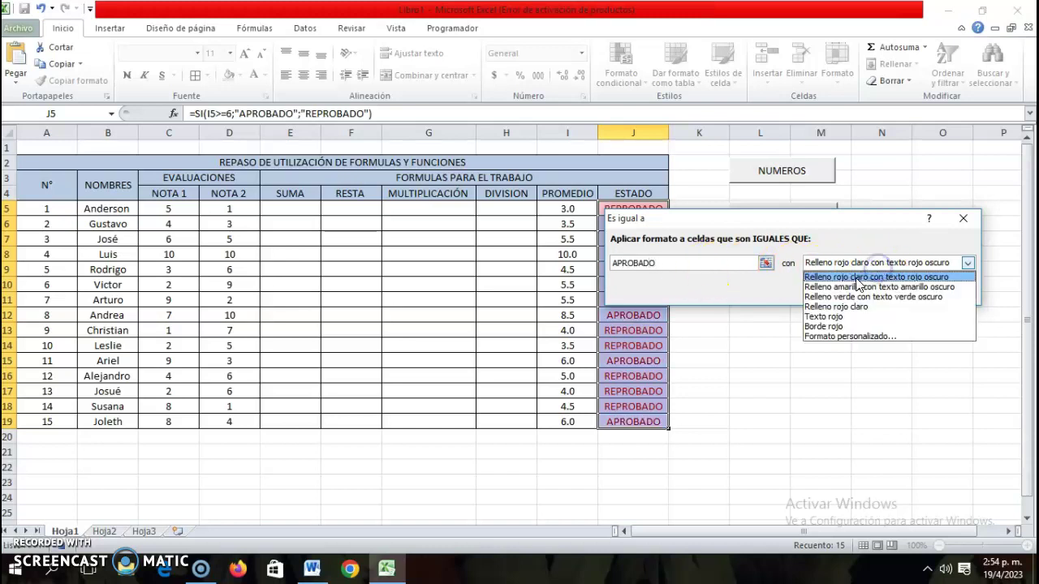
{"action": "left_click", "coordinate": [861, 296]}
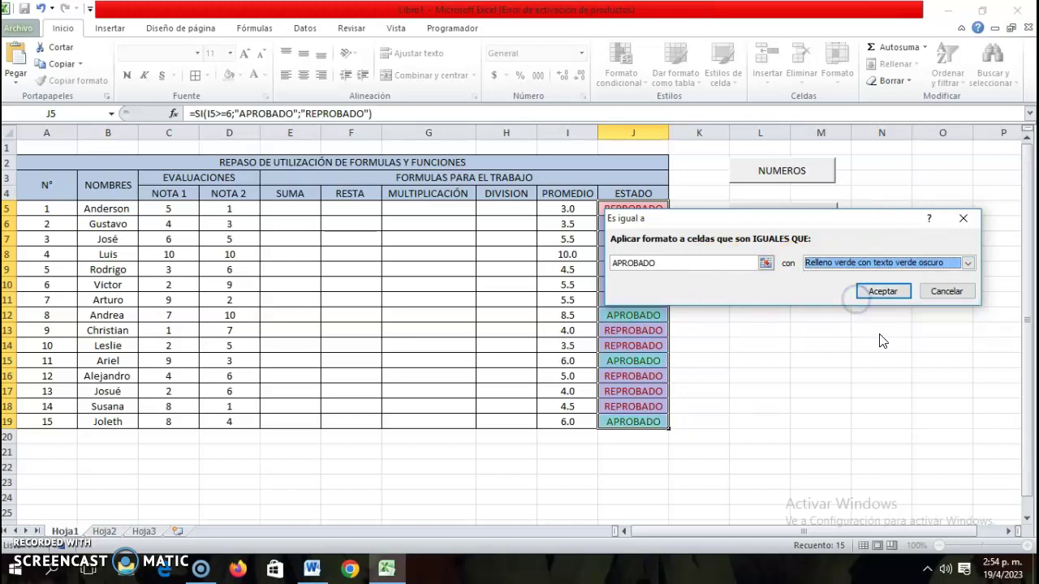
{"action": "left_click", "coordinate": [883, 291]}
Select the empty cell M18 and stop recording the APROBADO macro.
{"action": "left_click", "coordinate": [840, 406]}
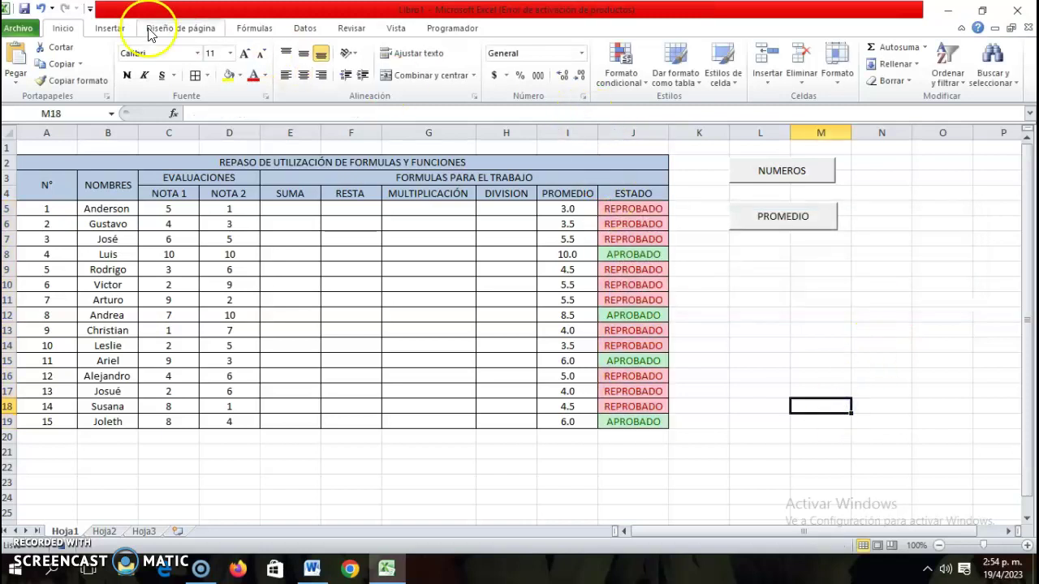
{"action": "left_click", "coordinate": [428, 28]}
{"action": "left_click", "coordinate": [139, 49]}
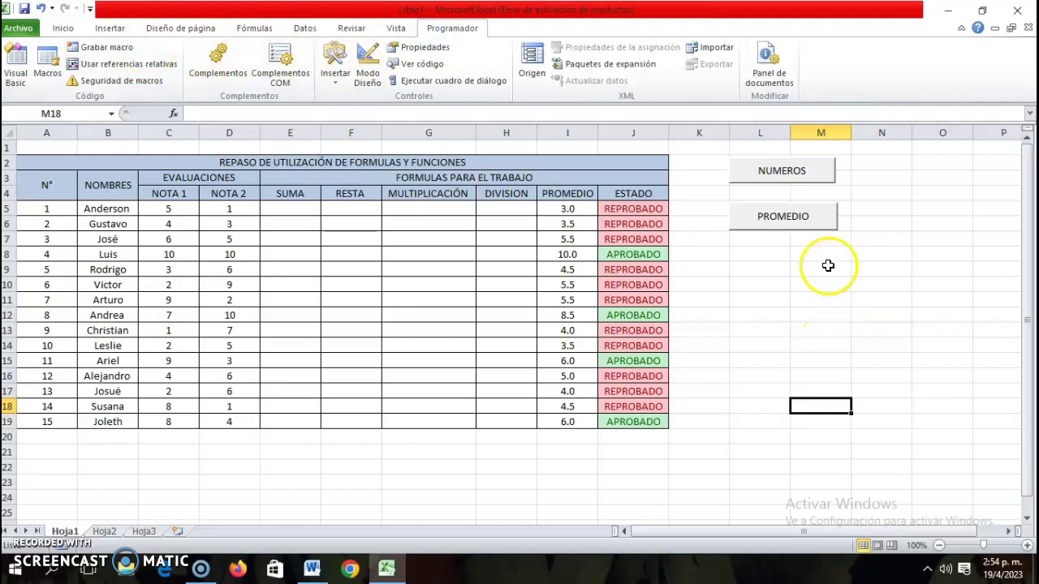
Add a form button labelled ESTADO below the PROMEDIO button and assign the APROBADO macro to it.
{"action": "left_click", "coordinate": [334, 61]}
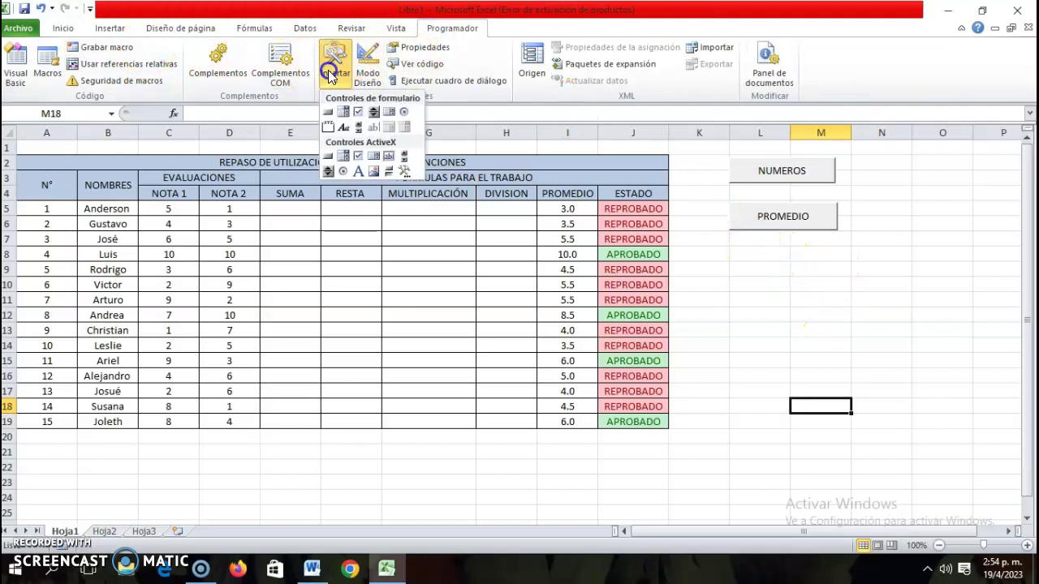
{"action": "left_click", "coordinate": [327, 113]}
{"action": "left_click_drag", "start_coordinate": [734, 257], "coordinate": [838, 277]}
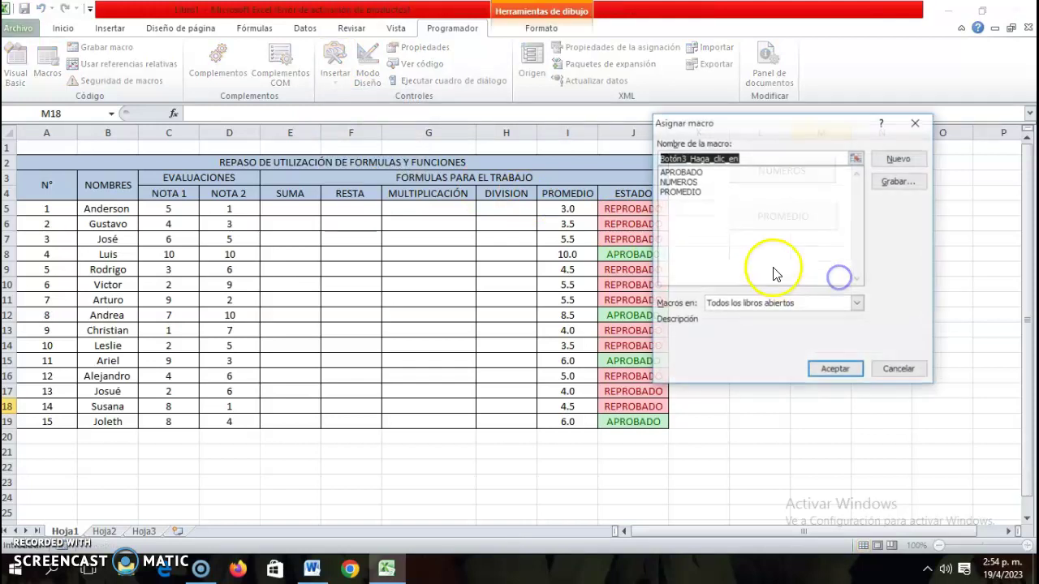
{"action": "left_click", "coordinate": [682, 172]}
{"action": "left_click", "coordinate": [837, 371]}
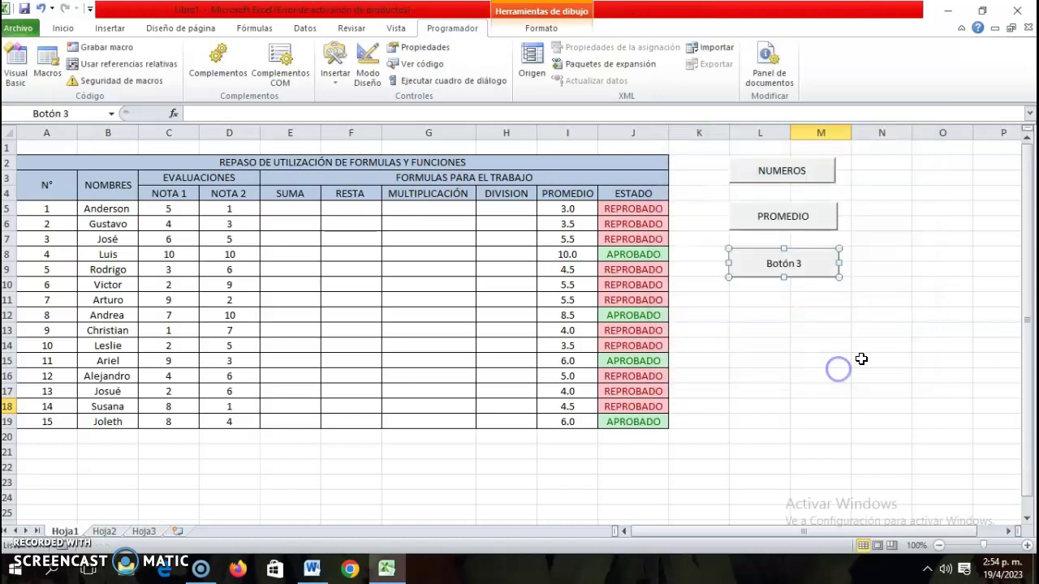
{"action": "left_click", "coordinate": [800, 263]}
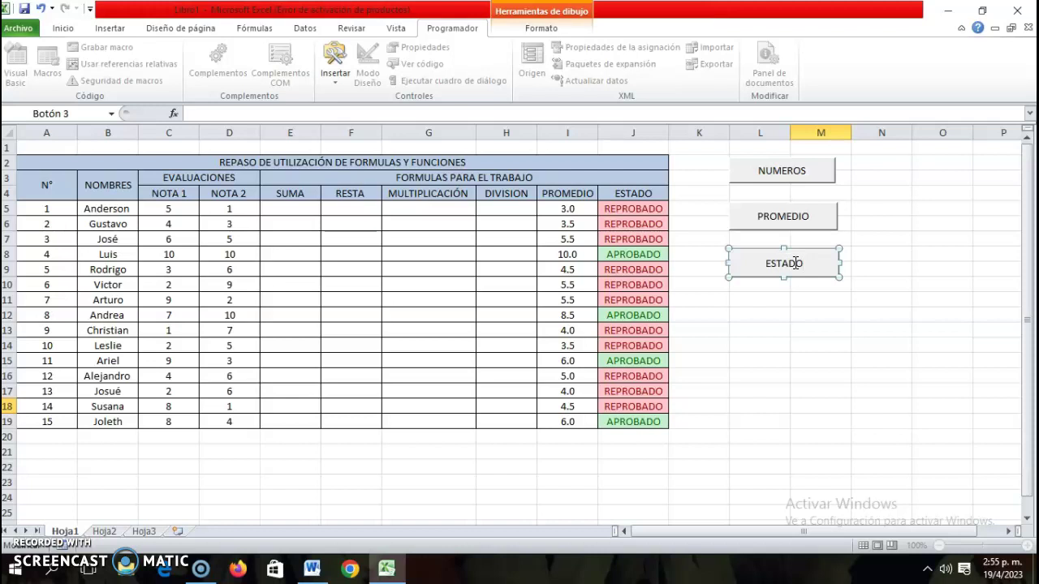
{"action": "left_click", "coordinate": [869, 306]}
Clear the statuses in J5:J19 and refill them by running the macro from the ESTADO button.
{"action": "left_click_drag", "start_coordinate": [659, 210], "coordinate": [656, 417]}
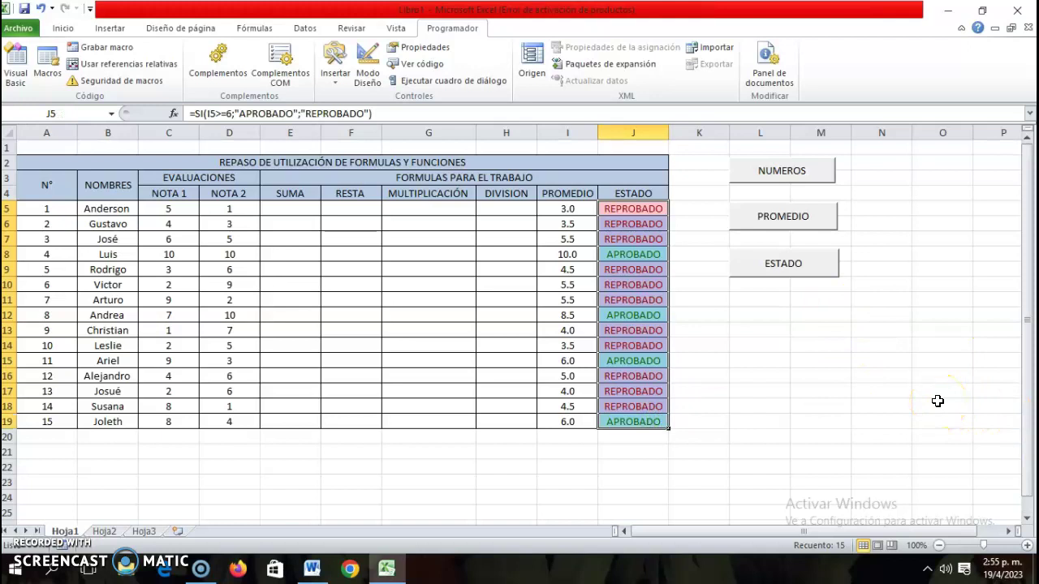
{"action": "key", "text": "Delete"}
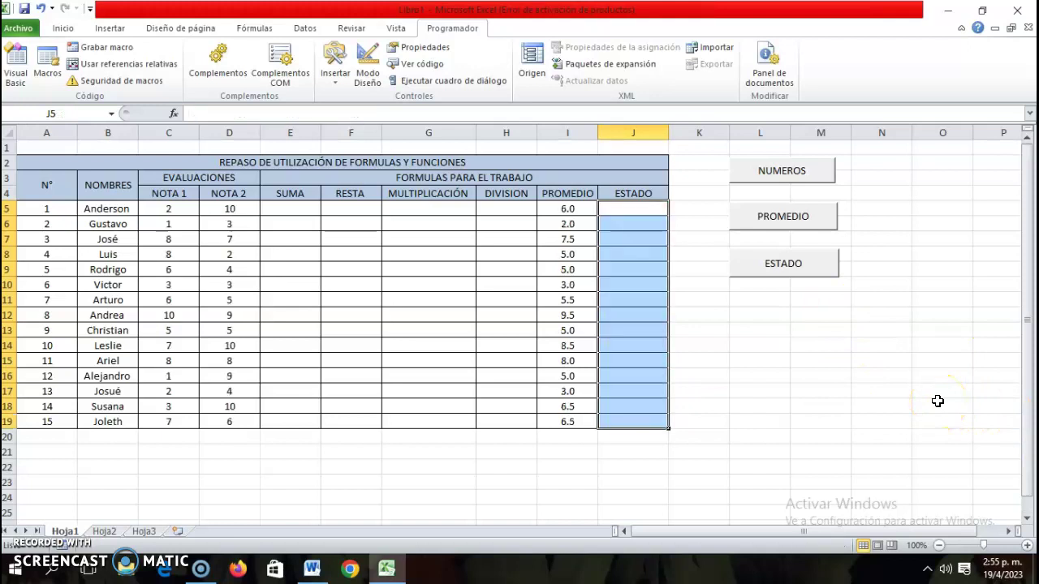
{"action": "left_click", "coordinate": [794, 271]}
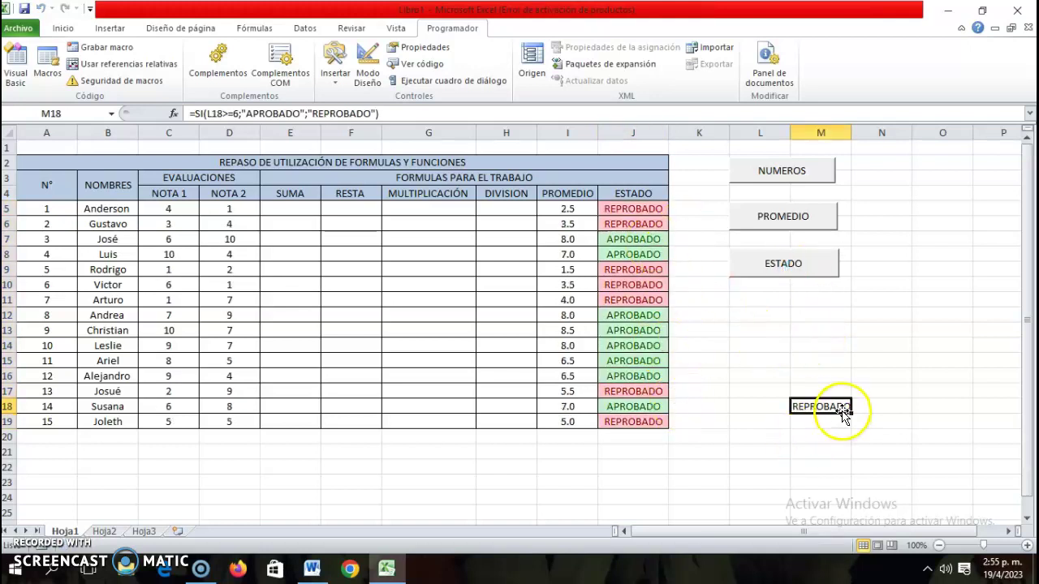
Delete the stray status formula from cell M18.
{"action": "left_click", "coordinate": [787, 315]}
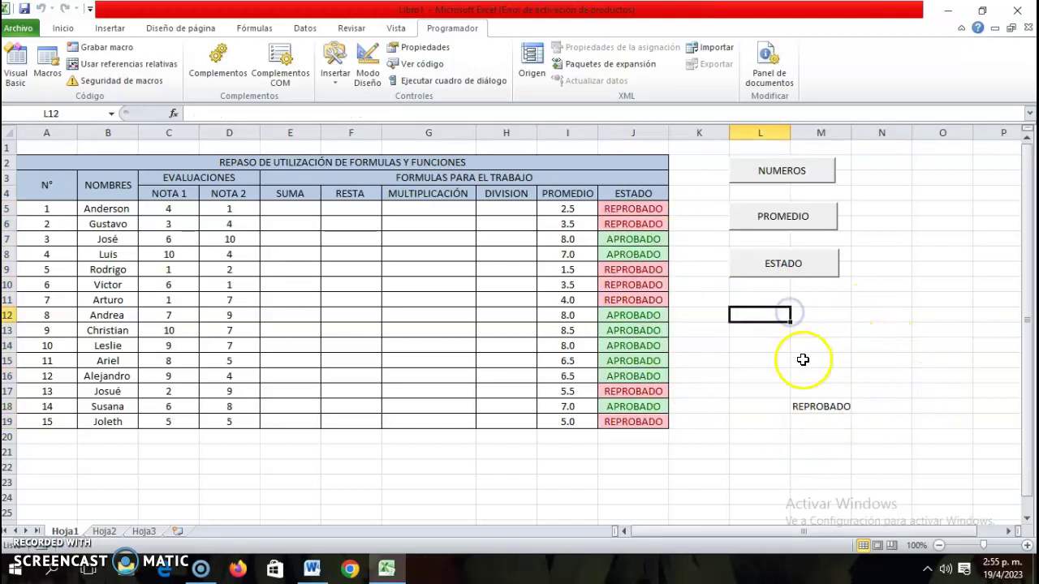
{"action": "left_click", "coordinate": [820, 408]}
{"action": "key", "text": "Delete"}
{"action": "left_click", "coordinate": [881, 360]}
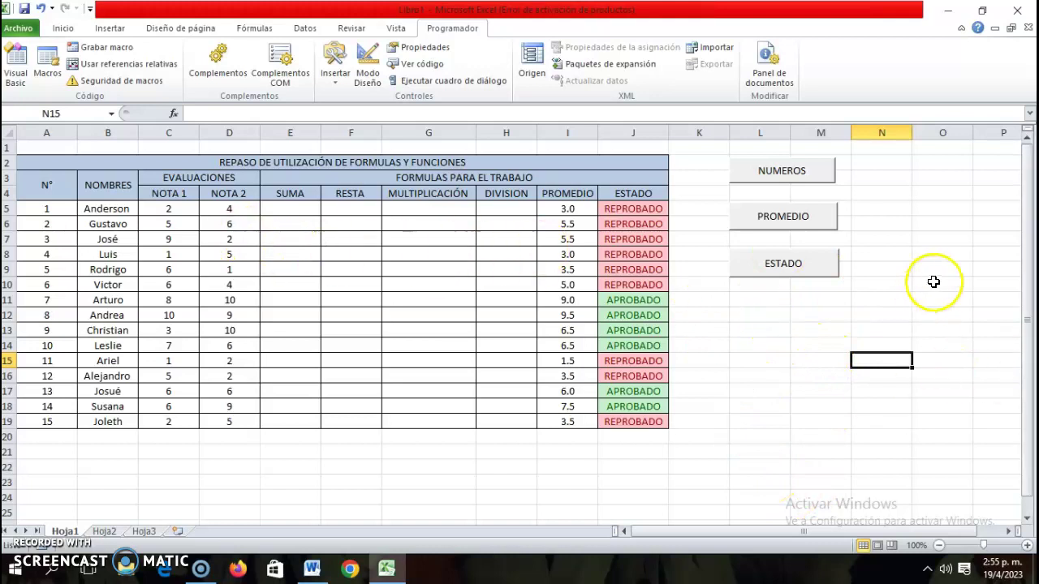
Record a macro named LIMPIAR that clears the grades, averages and statuses in C5:J19, and stop the recording.
{"action": "left_click", "coordinate": [106, 47]}
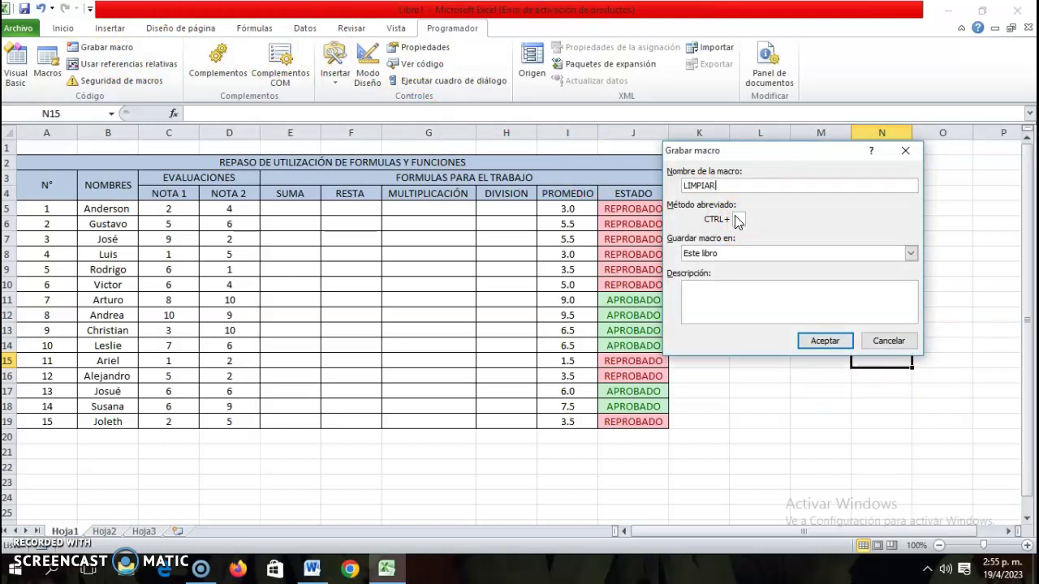
{"action": "left_click", "coordinate": [815, 340]}
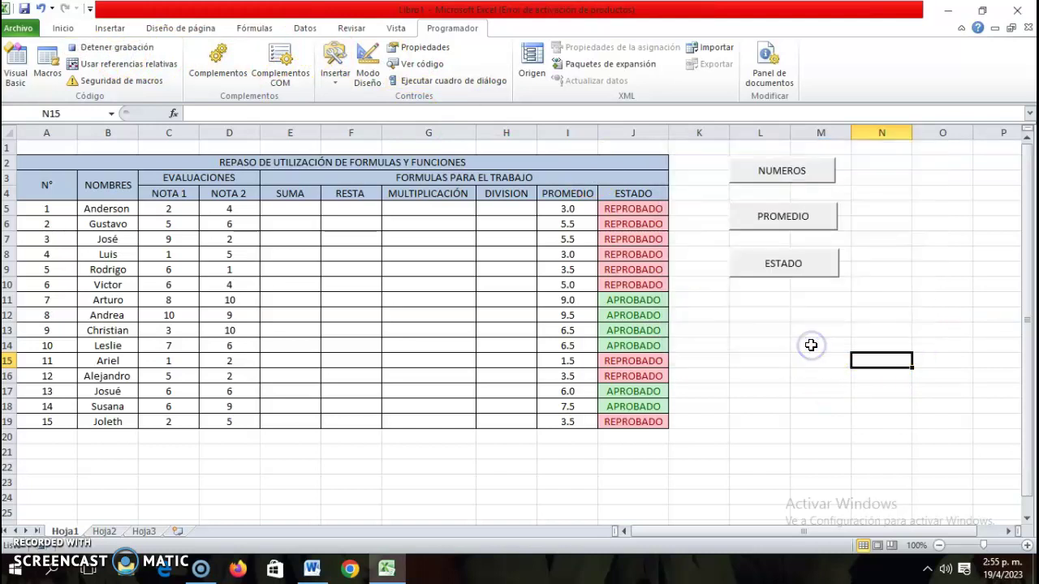
{"action": "left_click_drag", "start_coordinate": [168, 210], "coordinate": [621, 421]}
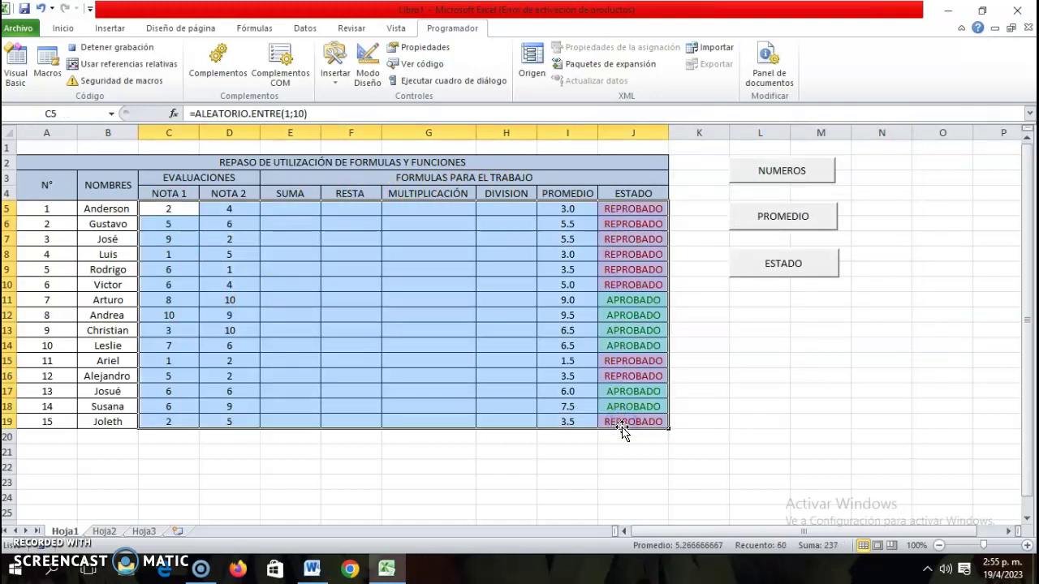
{"action": "key", "text": "Delete"}
{"action": "left_click", "coordinate": [114, 48]}
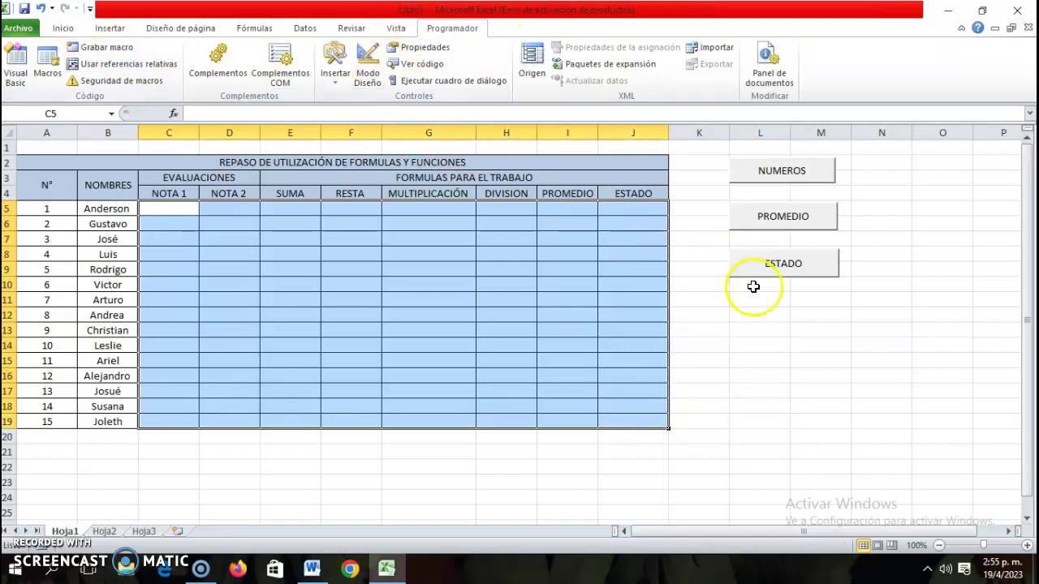
Add a form button labelled LIMPIAR below the ESTADO button and assign the LIMPIAR macro to it.
{"action": "left_click", "coordinate": [334, 71]}
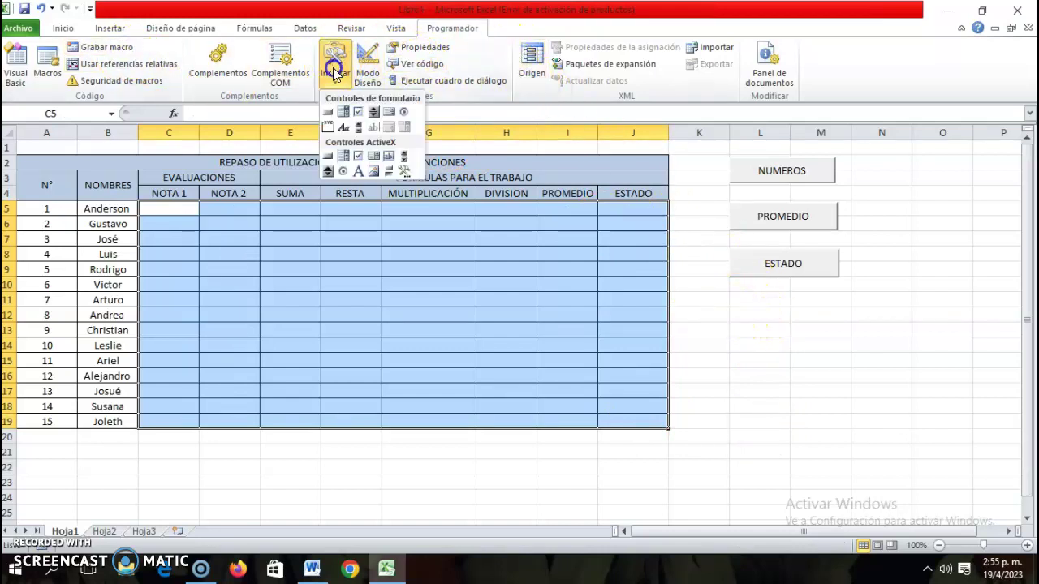
{"action": "left_click", "coordinate": [328, 111]}
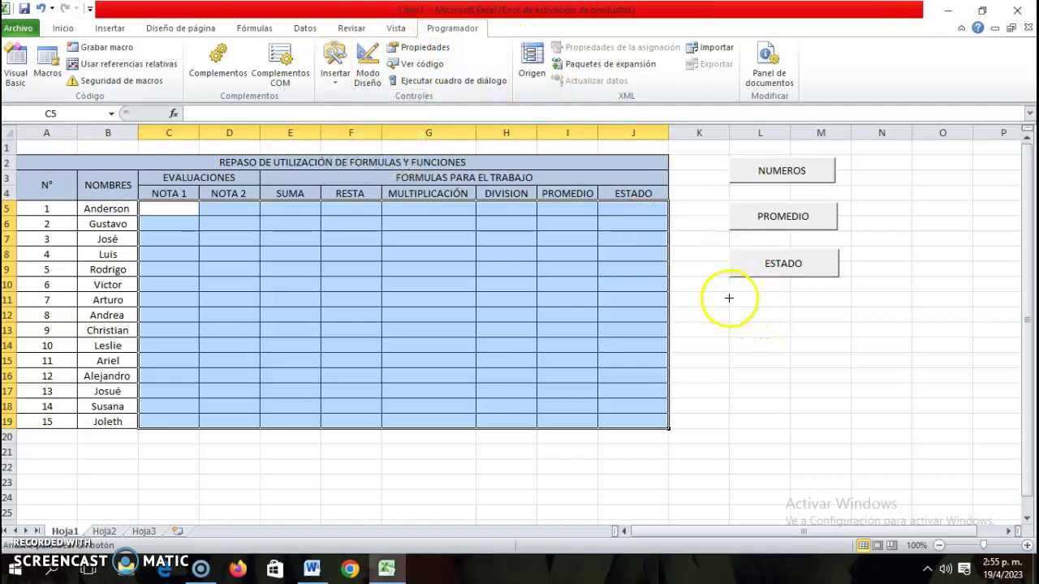
{"action": "left_click_drag", "start_coordinate": [729, 298], "coordinate": [731, 305]}
{"action": "left_click_drag", "start_coordinate": [827, 329], "coordinate": [839, 327]}
{"action": "left_click", "coordinate": [674, 181]}
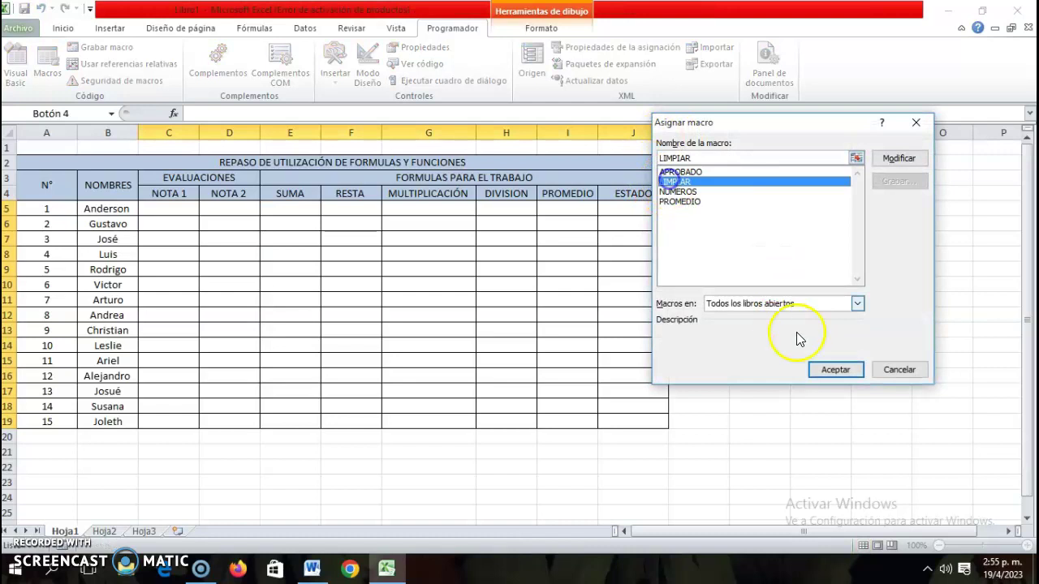
{"action": "left_click", "coordinate": [835, 370]}
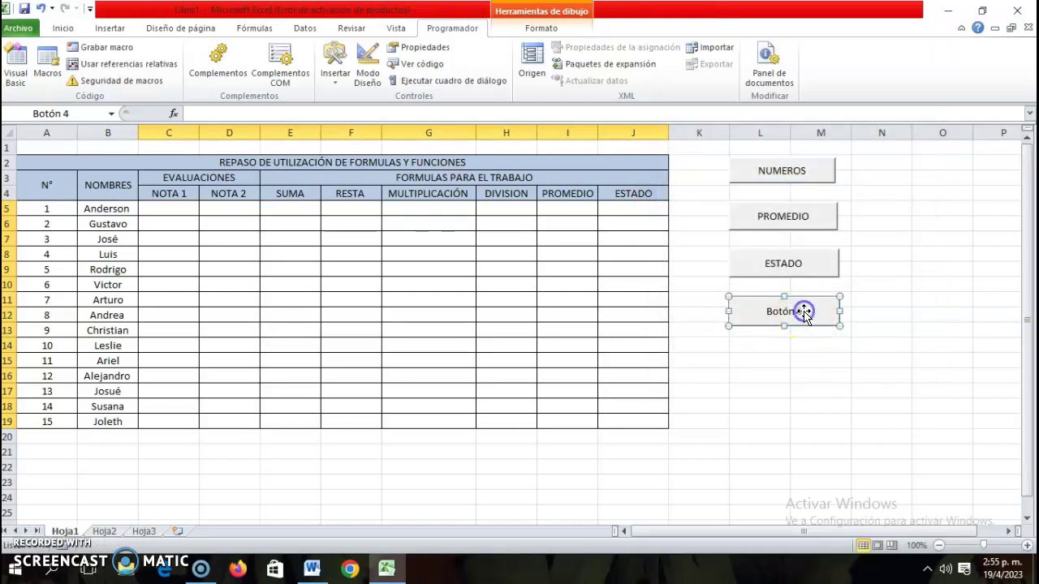
{"action": "left_click", "coordinate": [800, 311]}
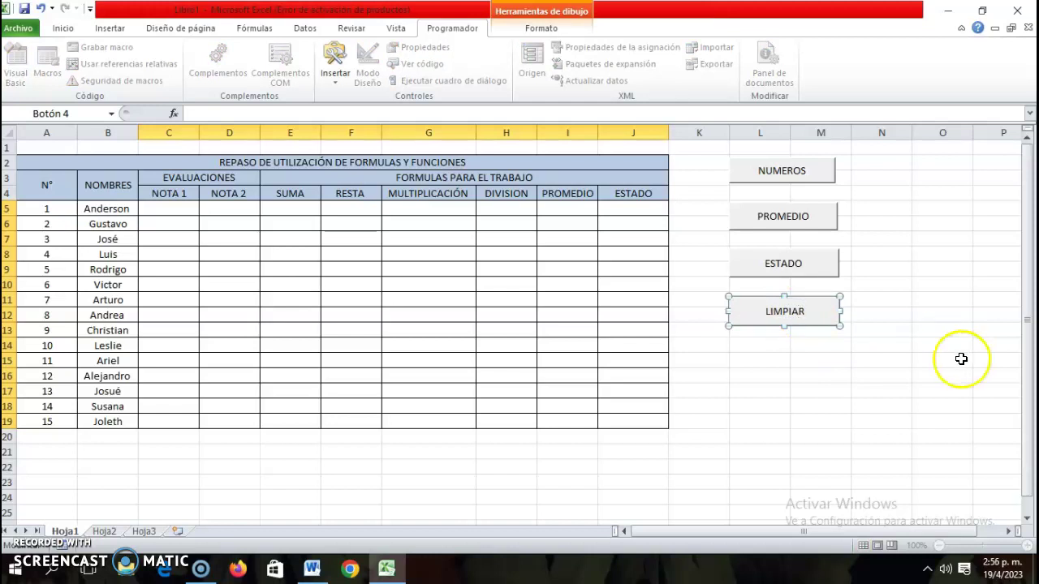
{"action": "left_click", "coordinate": [926, 363]}
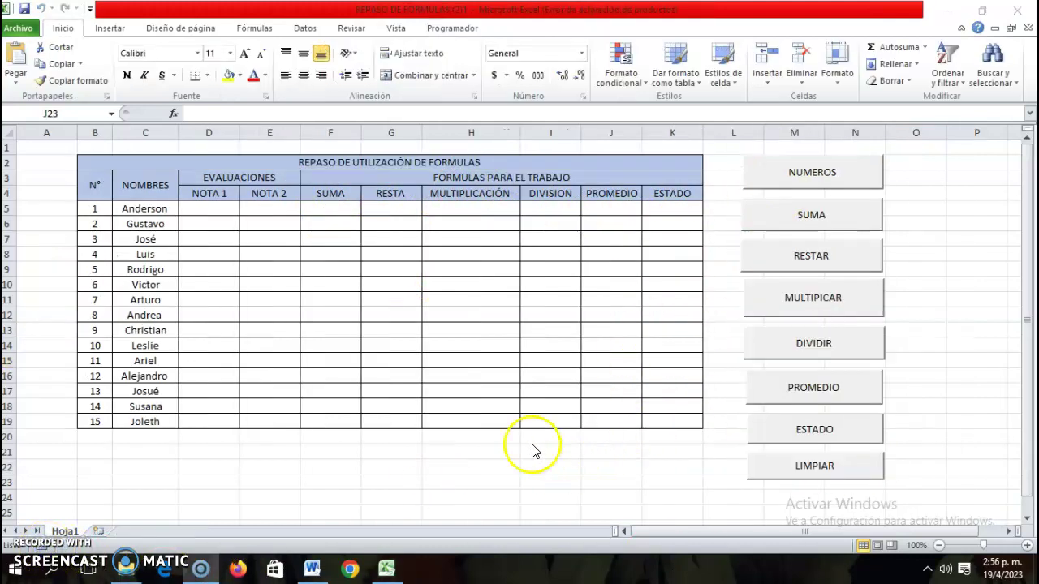
In the REPASO DE FORMULAS workbook, fill the whole table by running the macro buttons NUMEROS through ESTADO, and clear it with LIMPIAR.
{"action": "left_click", "coordinate": [843, 181]}
{"action": "left_click", "coordinate": [843, 182]}
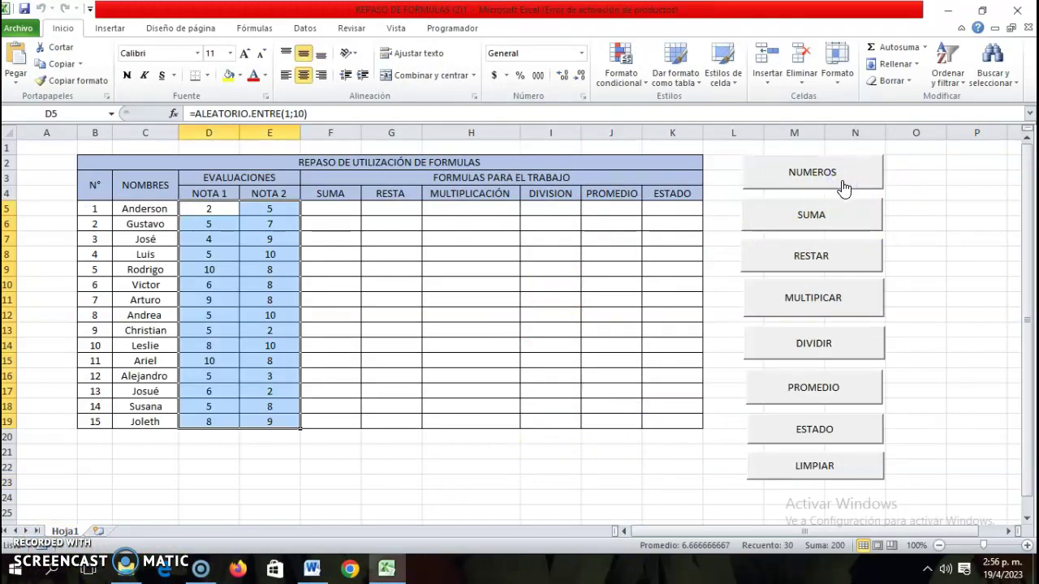
{"action": "left_click", "coordinate": [845, 221]}
{"action": "left_click", "coordinate": [842, 264]}
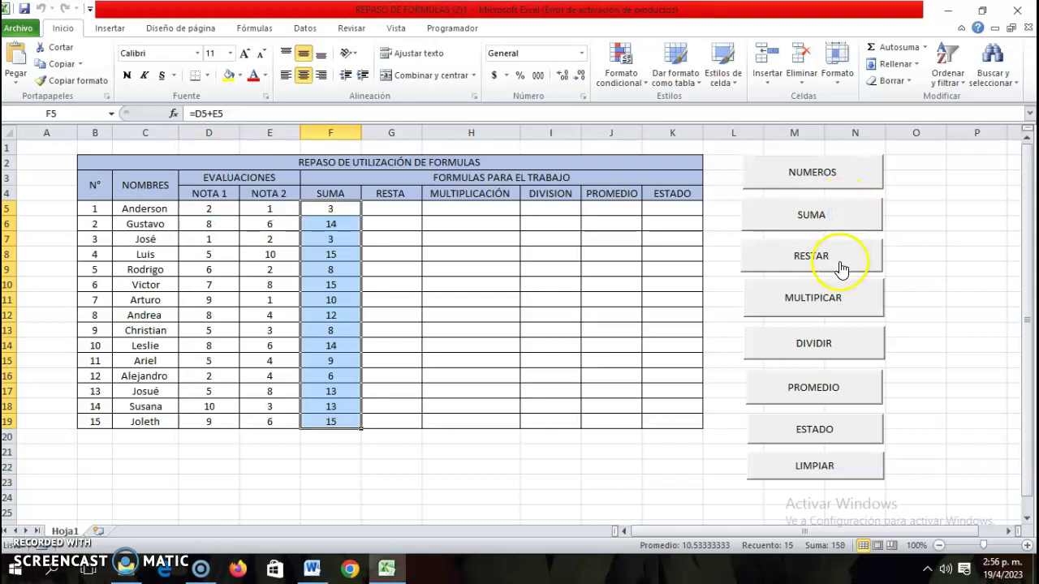
{"action": "left_click", "coordinate": [840, 301]}
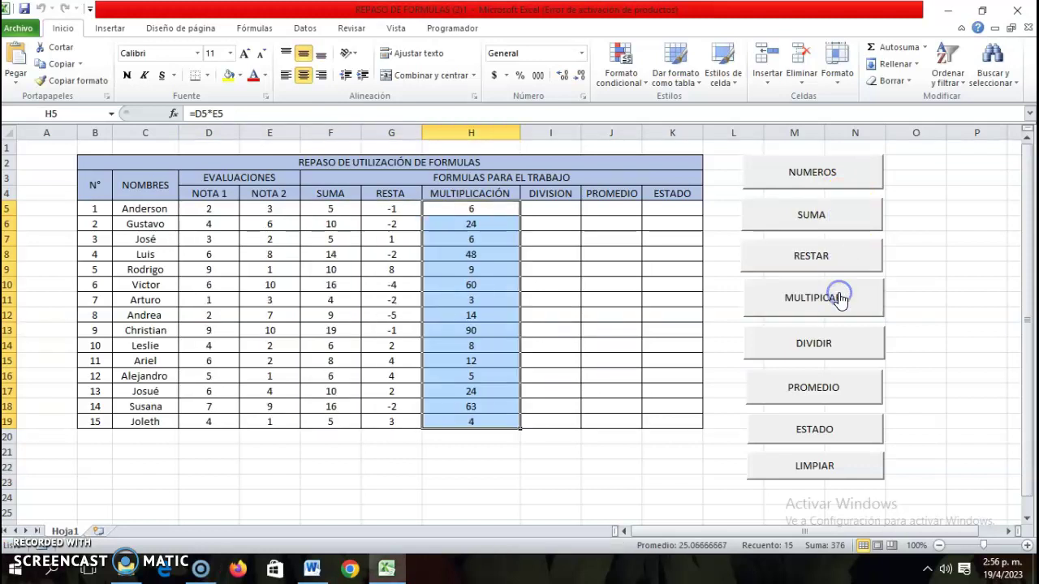
{"action": "left_click", "coordinate": [836, 347]}
{"action": "left_click", "coordinate": [824, 390]}
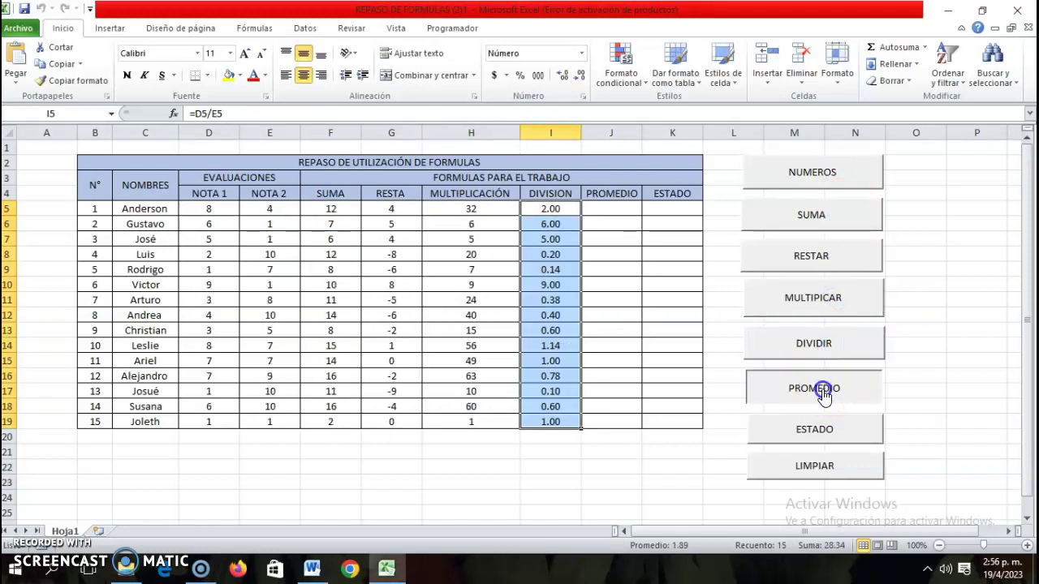
{"action": "left_click", "coordinate": [827, 443]}
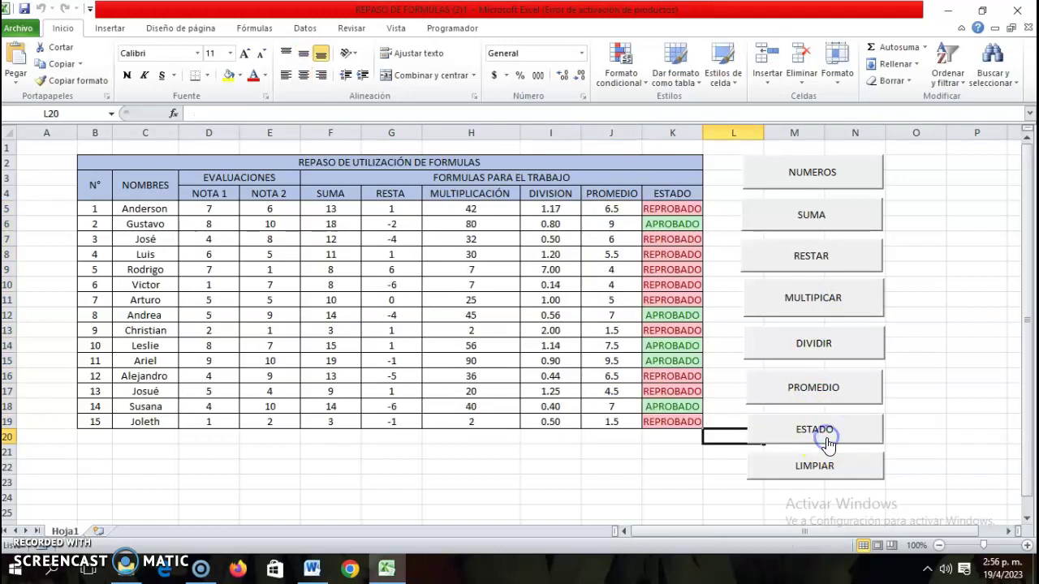
{"action": "left_click", "coordinate": [831, 473]}
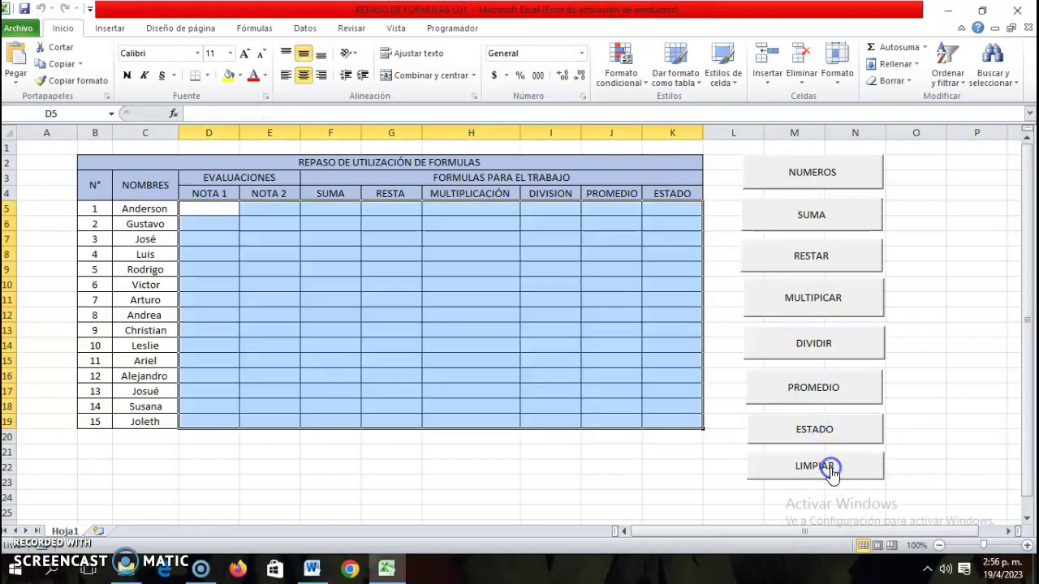
Generate new random grades with NUMEROS, fill the RESTA and DIVISION columns with their macro buttons, and select cell D8.
{"action": "left_click", "coordinate": [812, 173]}
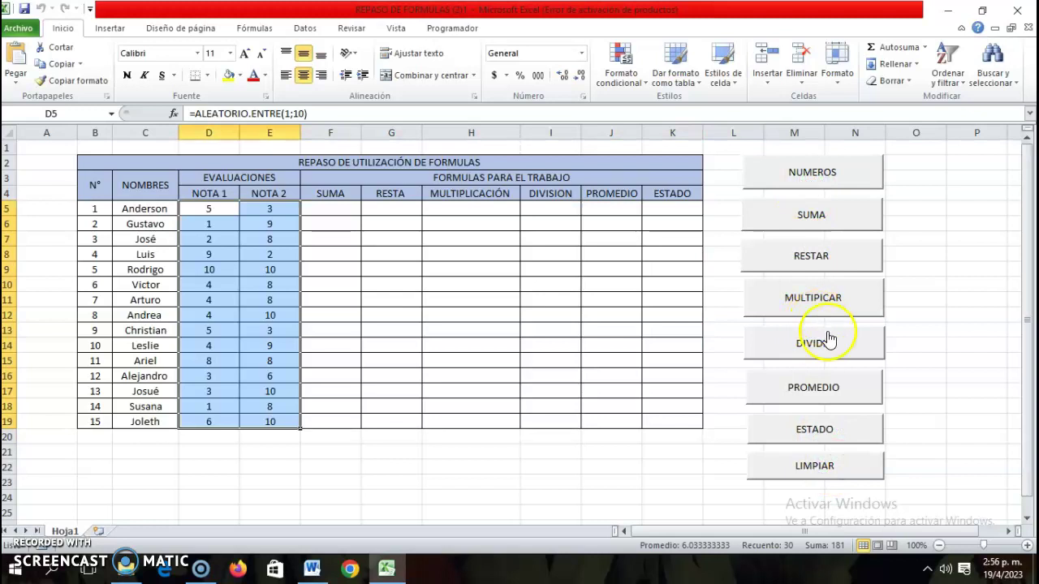
{"action": "left_click", "coordinate": [811, 266]}
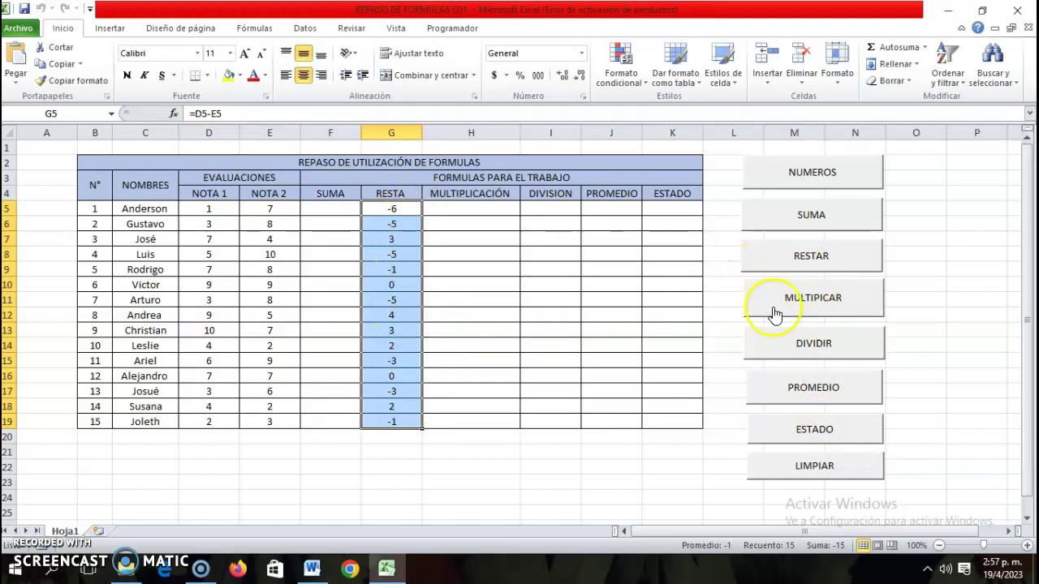
{"action": "left_click", "coordinate": [825, 354]}
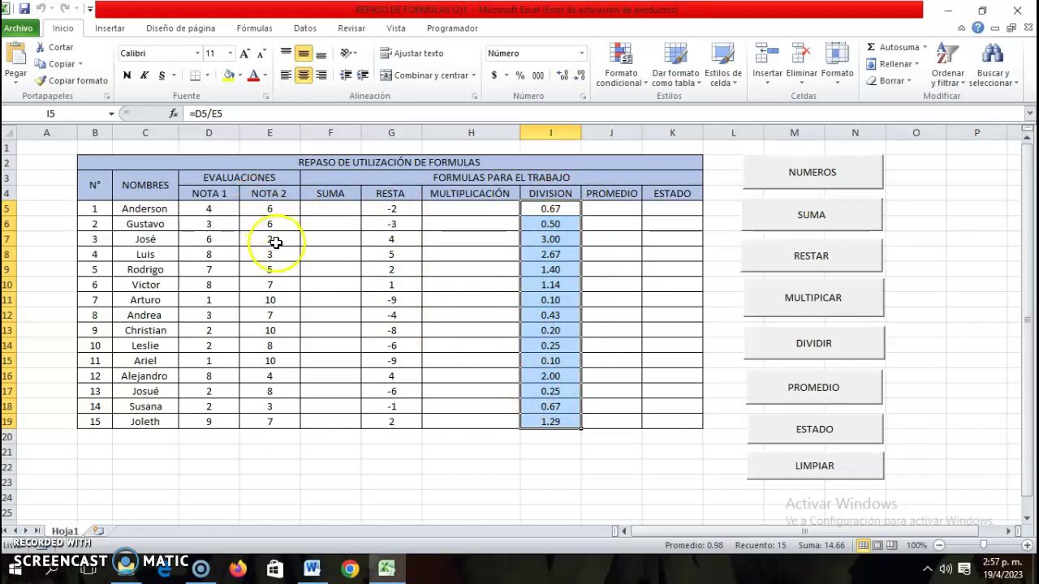
{"action": "left_click", "coordinate": [227, 254]}
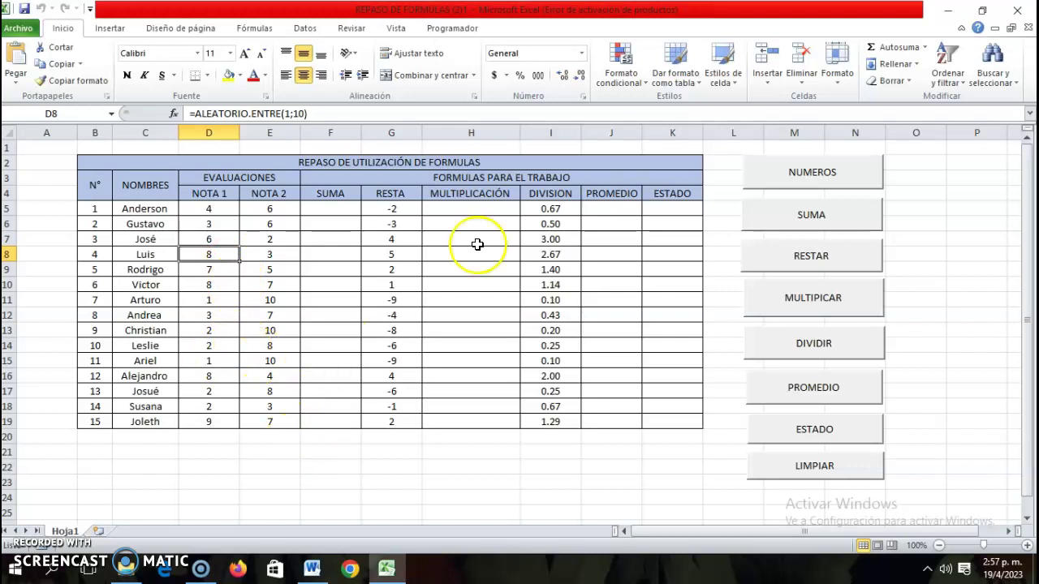
Complete the table by running the SUMA, MULTIPICAR, DIVIDIR, PROMEDIO and ESTADO macro buttons.
{"action": "left_click", "coordinate": [815, 218]}
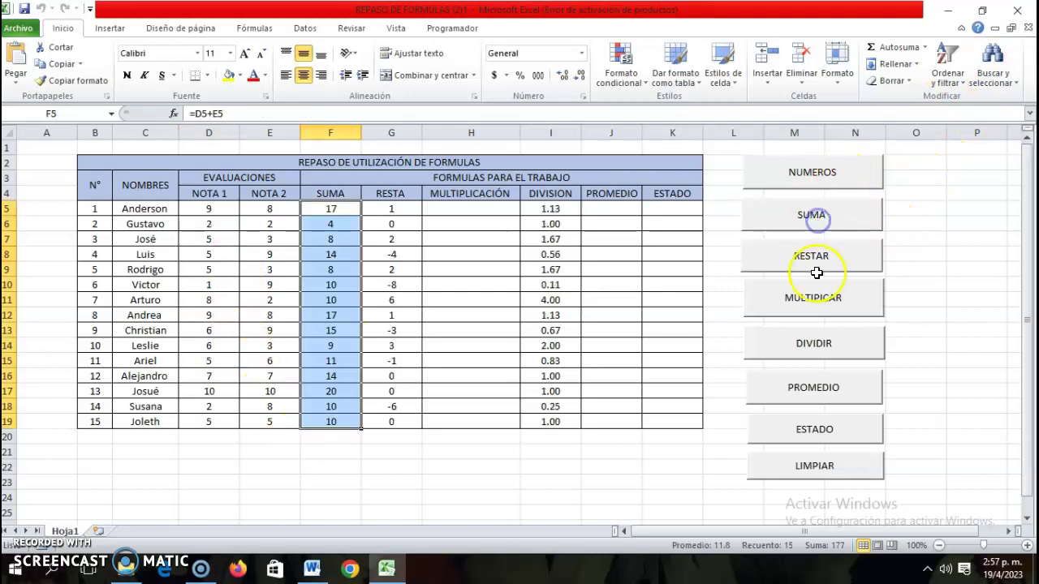
{"action": "left_click", "coordinate": [813, 298]}
{"action": "left_click", "coordinate": [808, 345]}
{"action": "left_click", "coordinate": [803, 389]}
{"action": "left_click", "coordinate": [818, 430]}
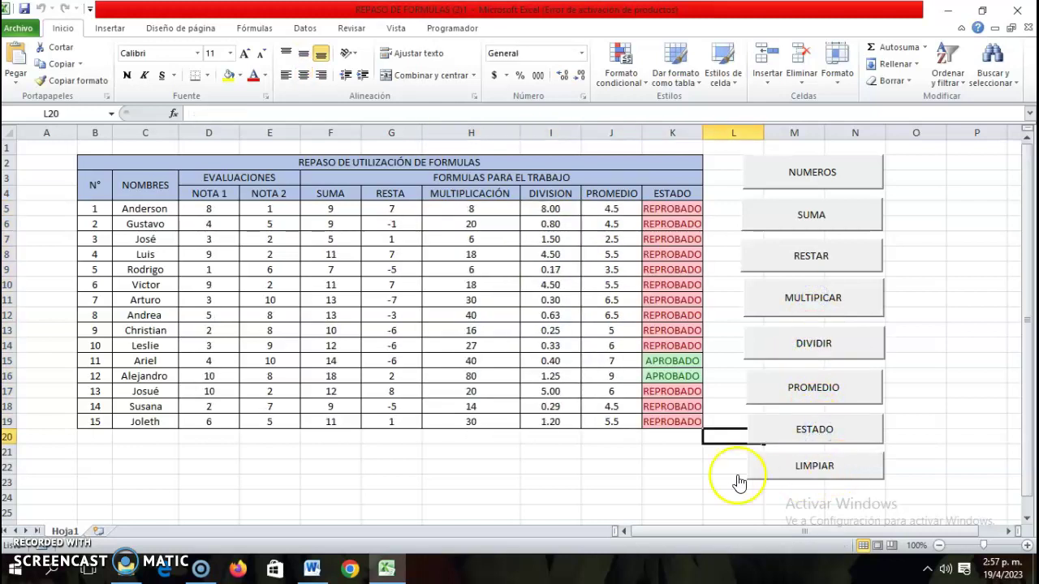